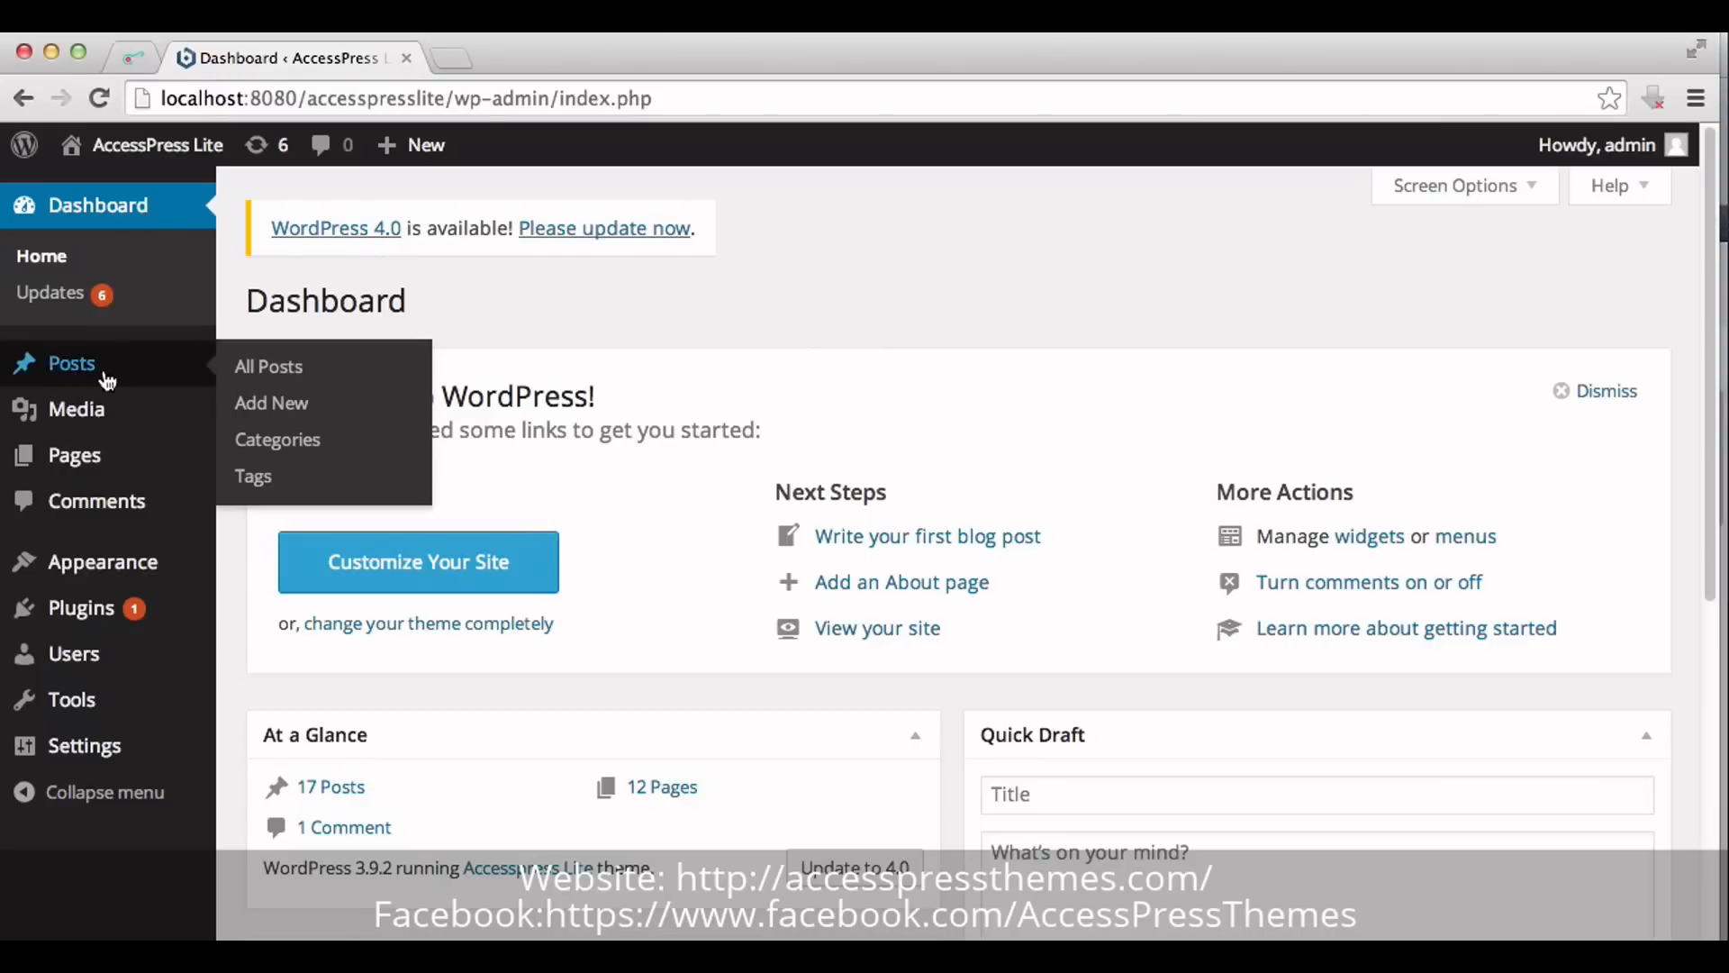
Add a new post category named Blog from the Posts > Categories page.
{"action": "left_click", "coordinate": [277, 439]}
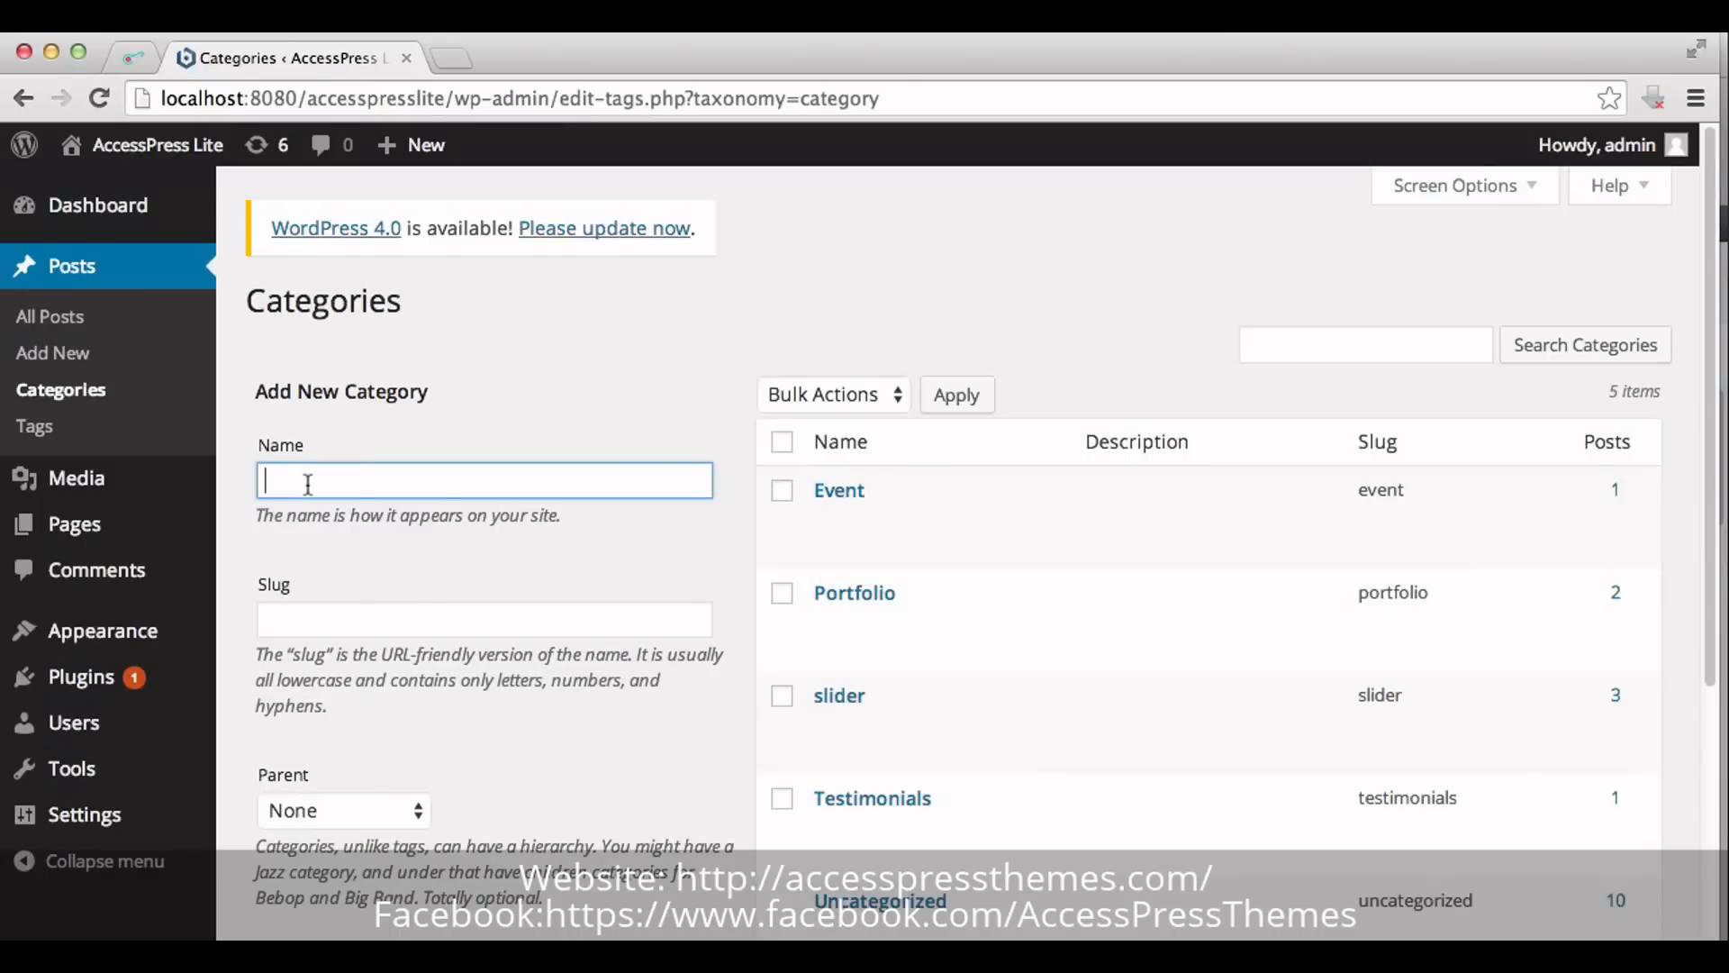
{"action": "type", "text": "Blog"}
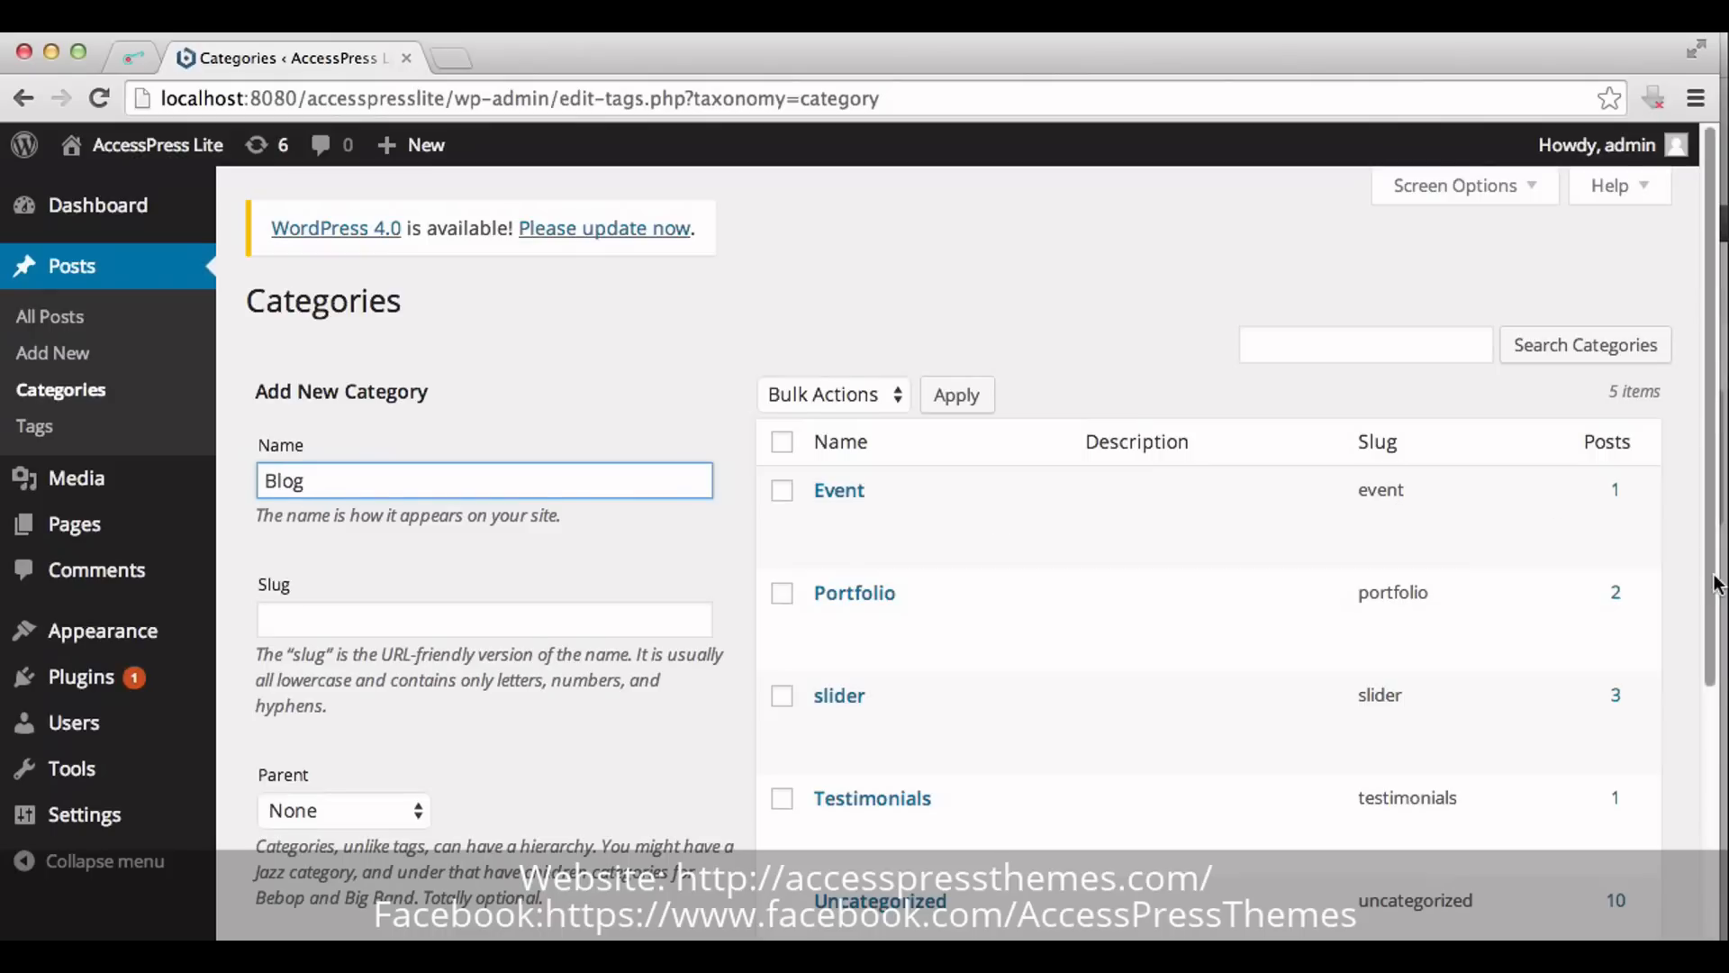
{"action": "left_click_drag", "start_coordinate": [1707, 663], "coordinate": [1705, 758]}
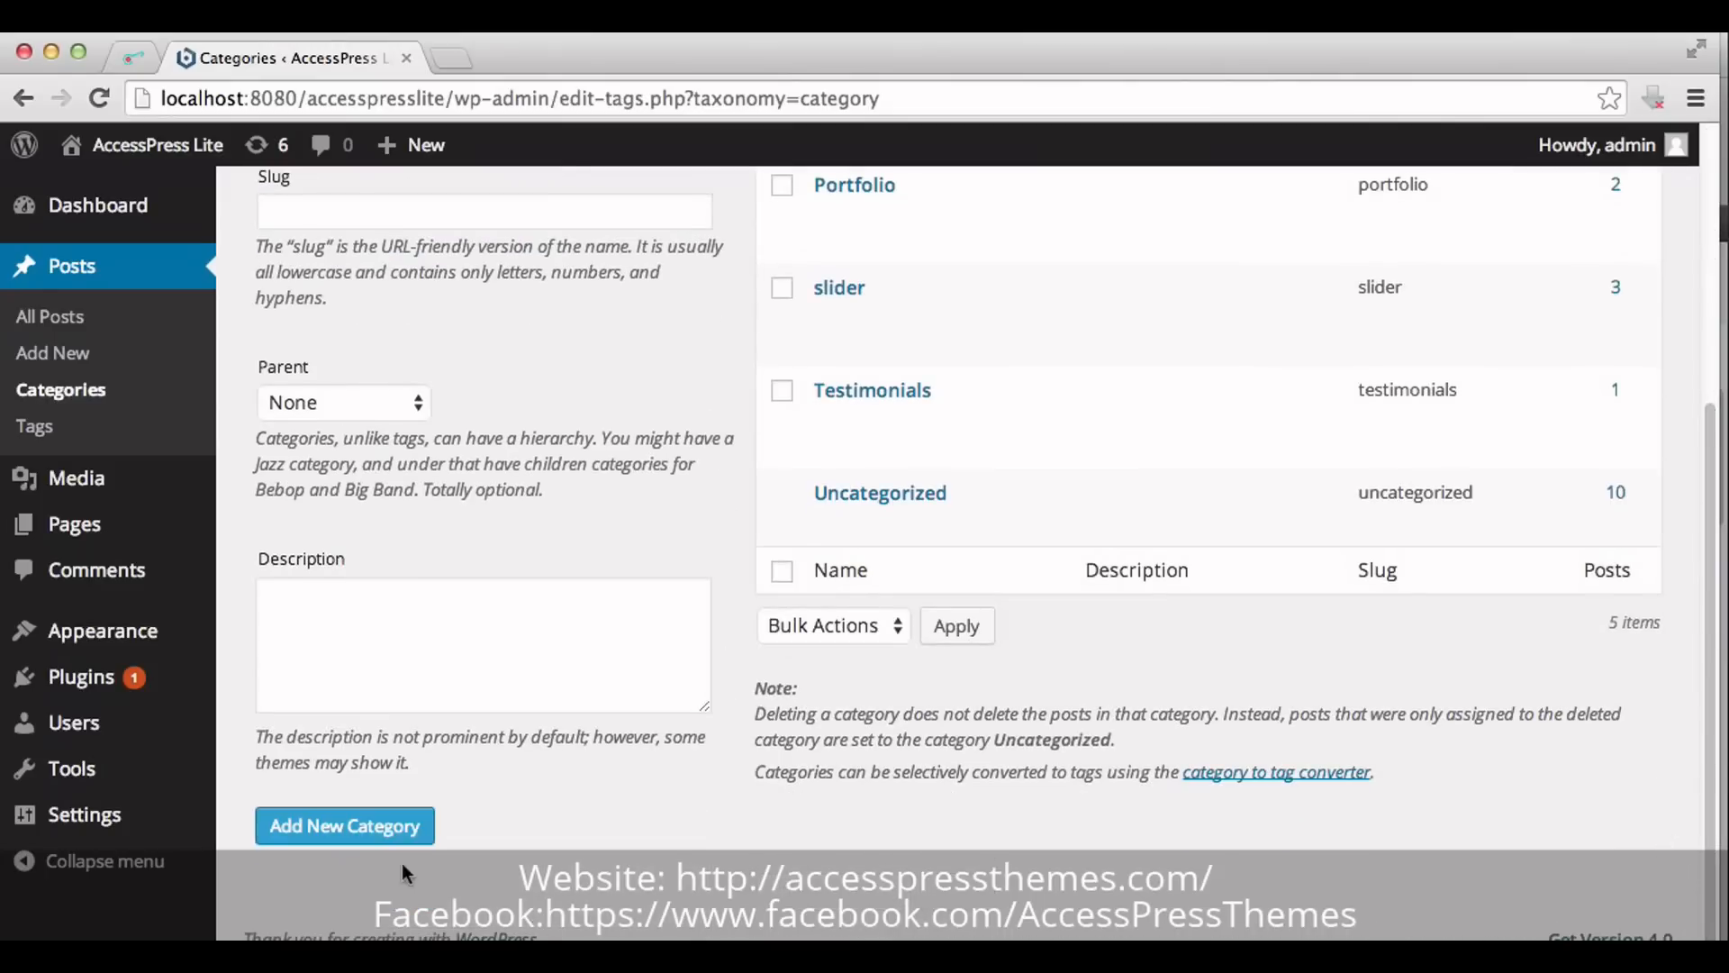
{"action": "left_click", "coordinate": [346, 825]}
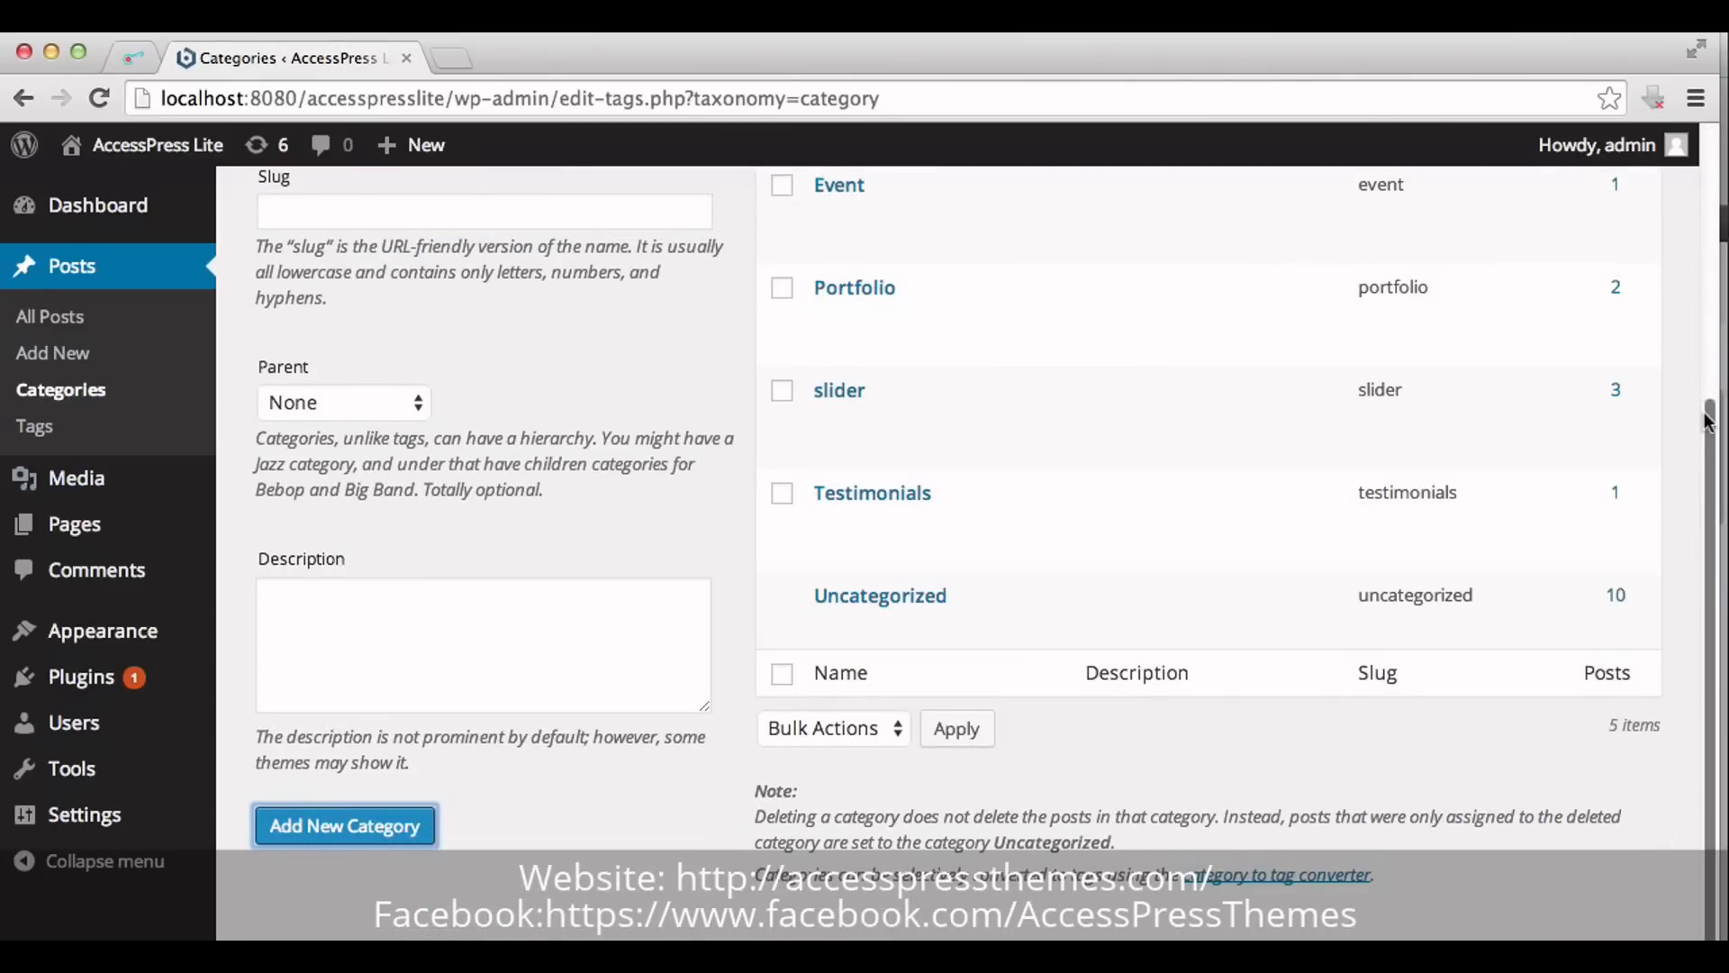
{"action": "left_click_drag", "start_coordinate": [1713, 351], "coordinate": [1713, 175]}
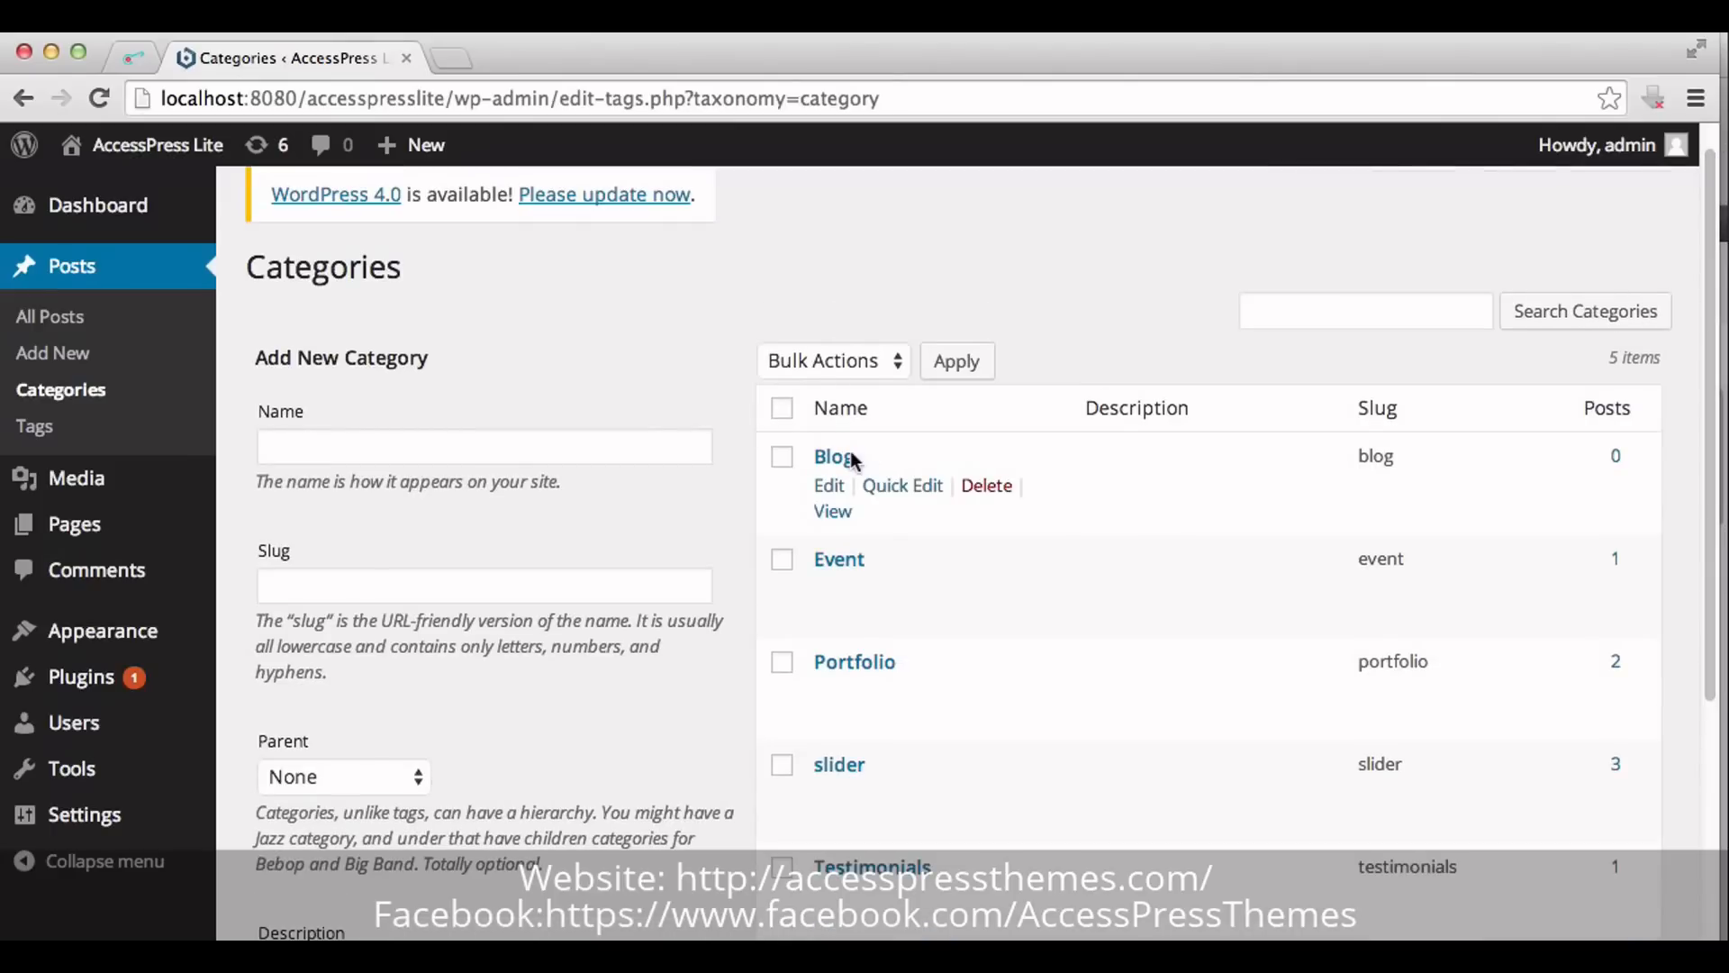
{"action": "mouse_move", "coordinate": [101, 630]}
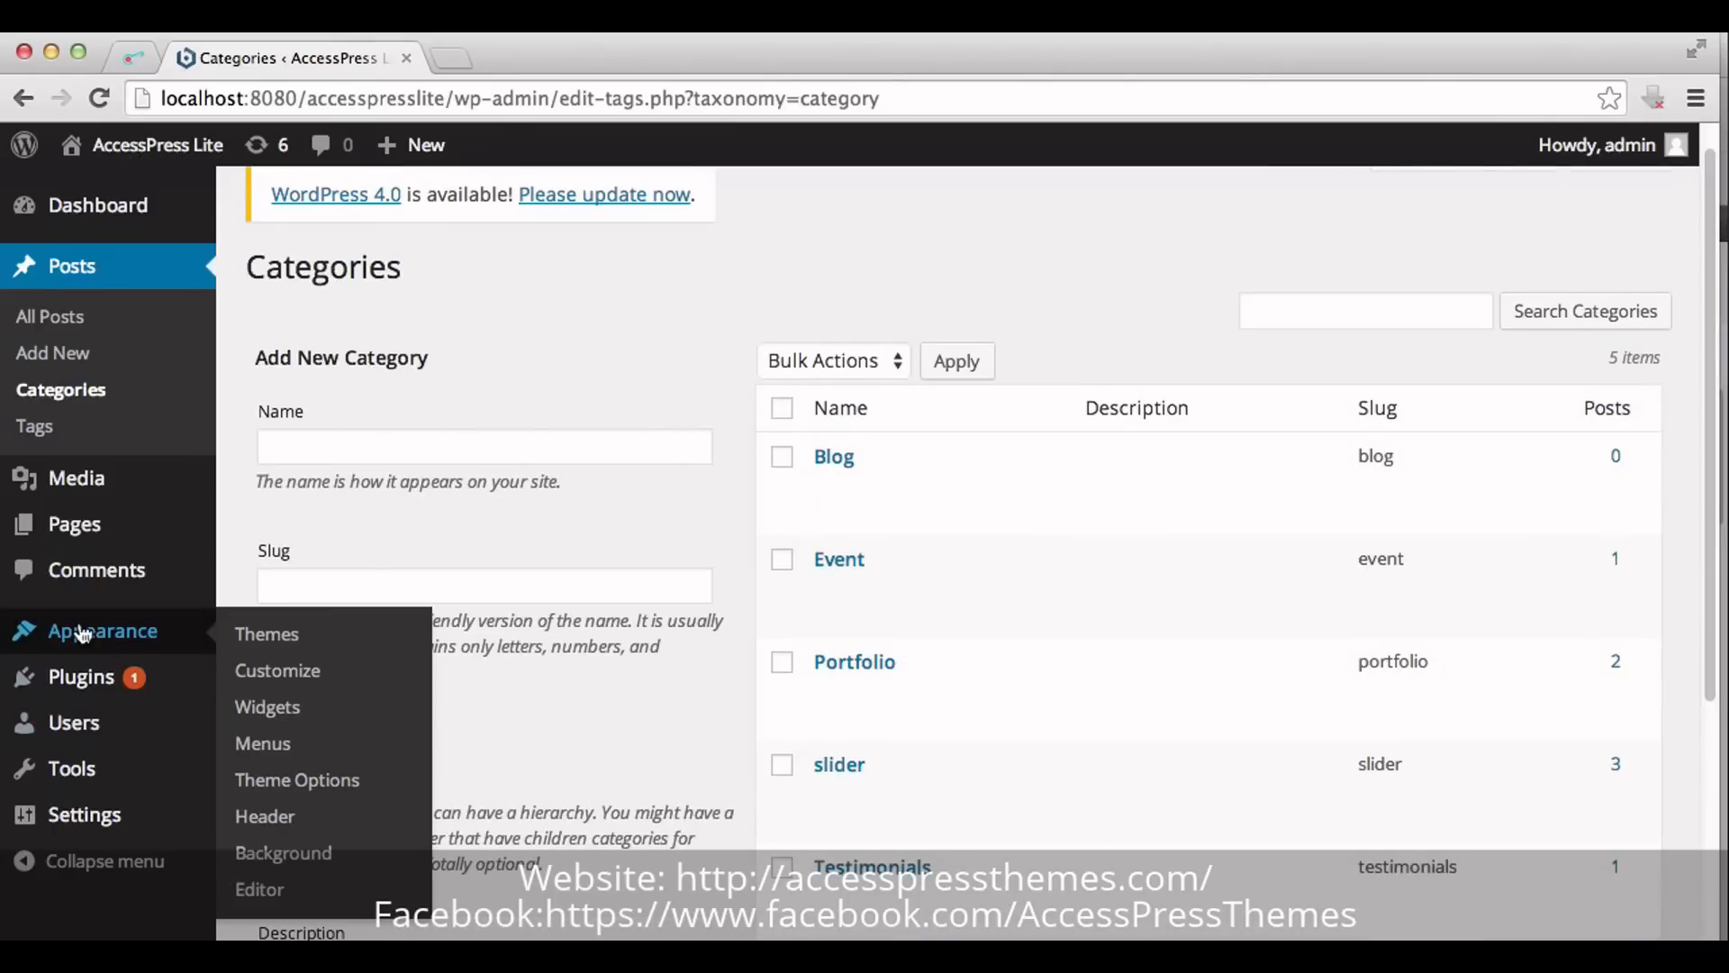
In AccessPress Lite Theme Options, choose Blog as the category displayed as Blog and save options.
{"action": "left_click", "coordinate": [266, 782]}
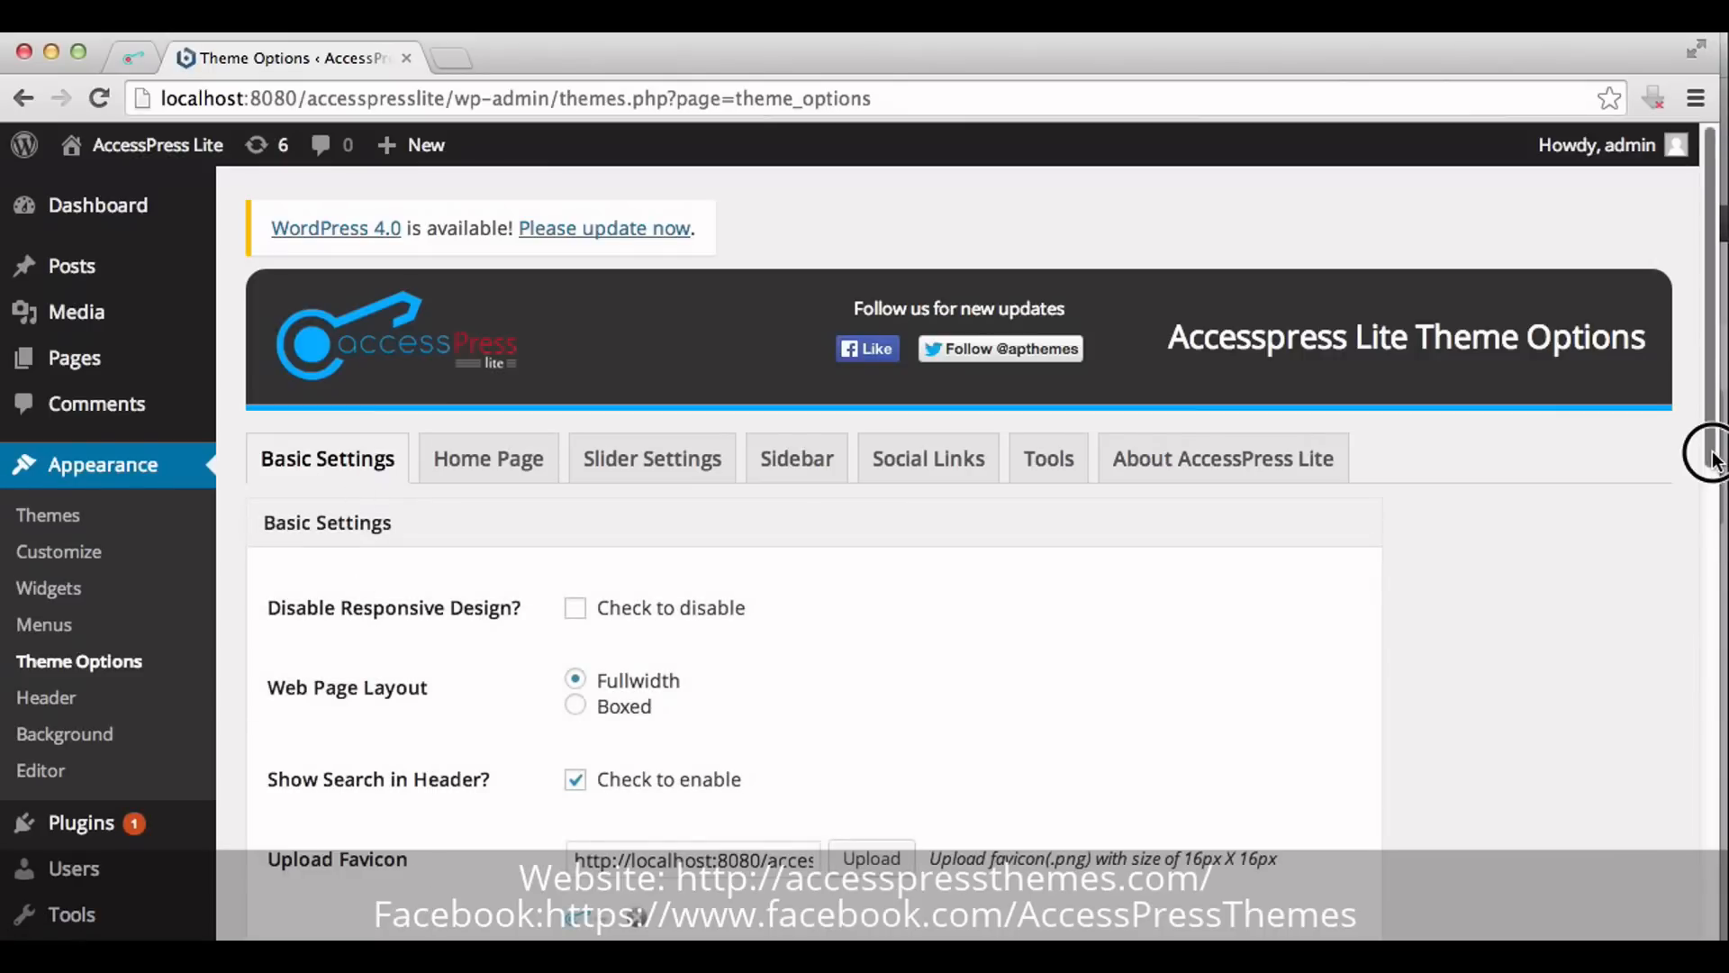
{"action": "left_click_drag", "start_coordinate": [1713, 457], "coordinate": [1719, 784]}
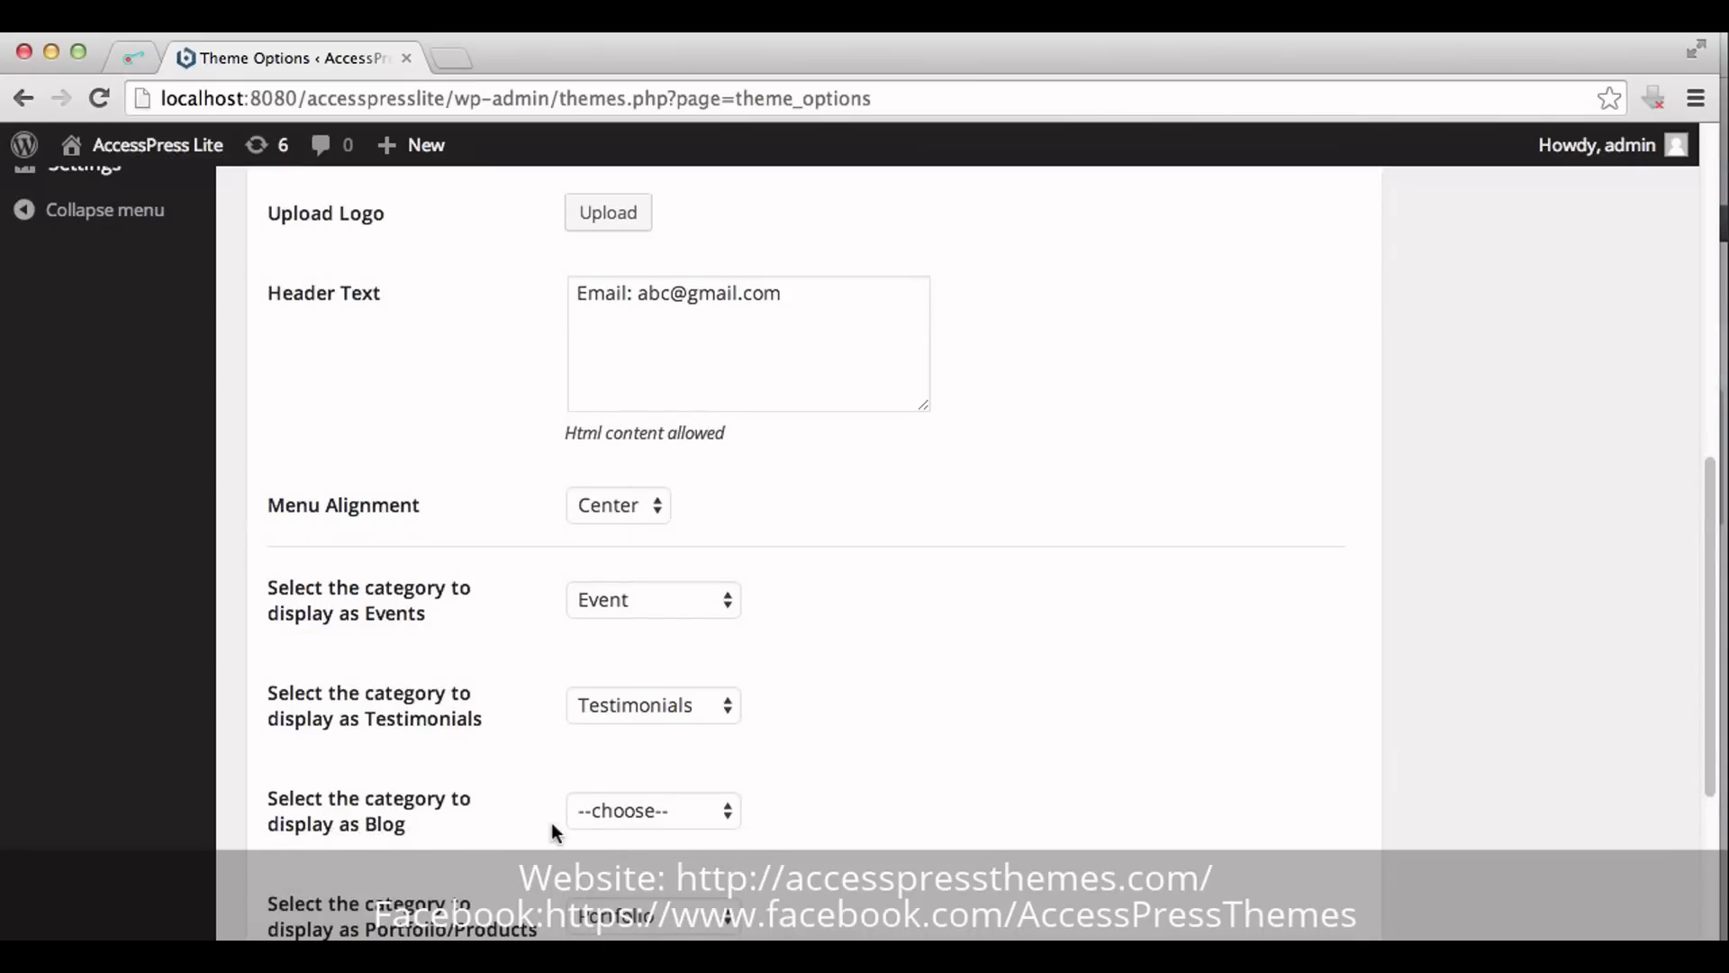
{"action": "left_click", "coordinate": [594, 821]}
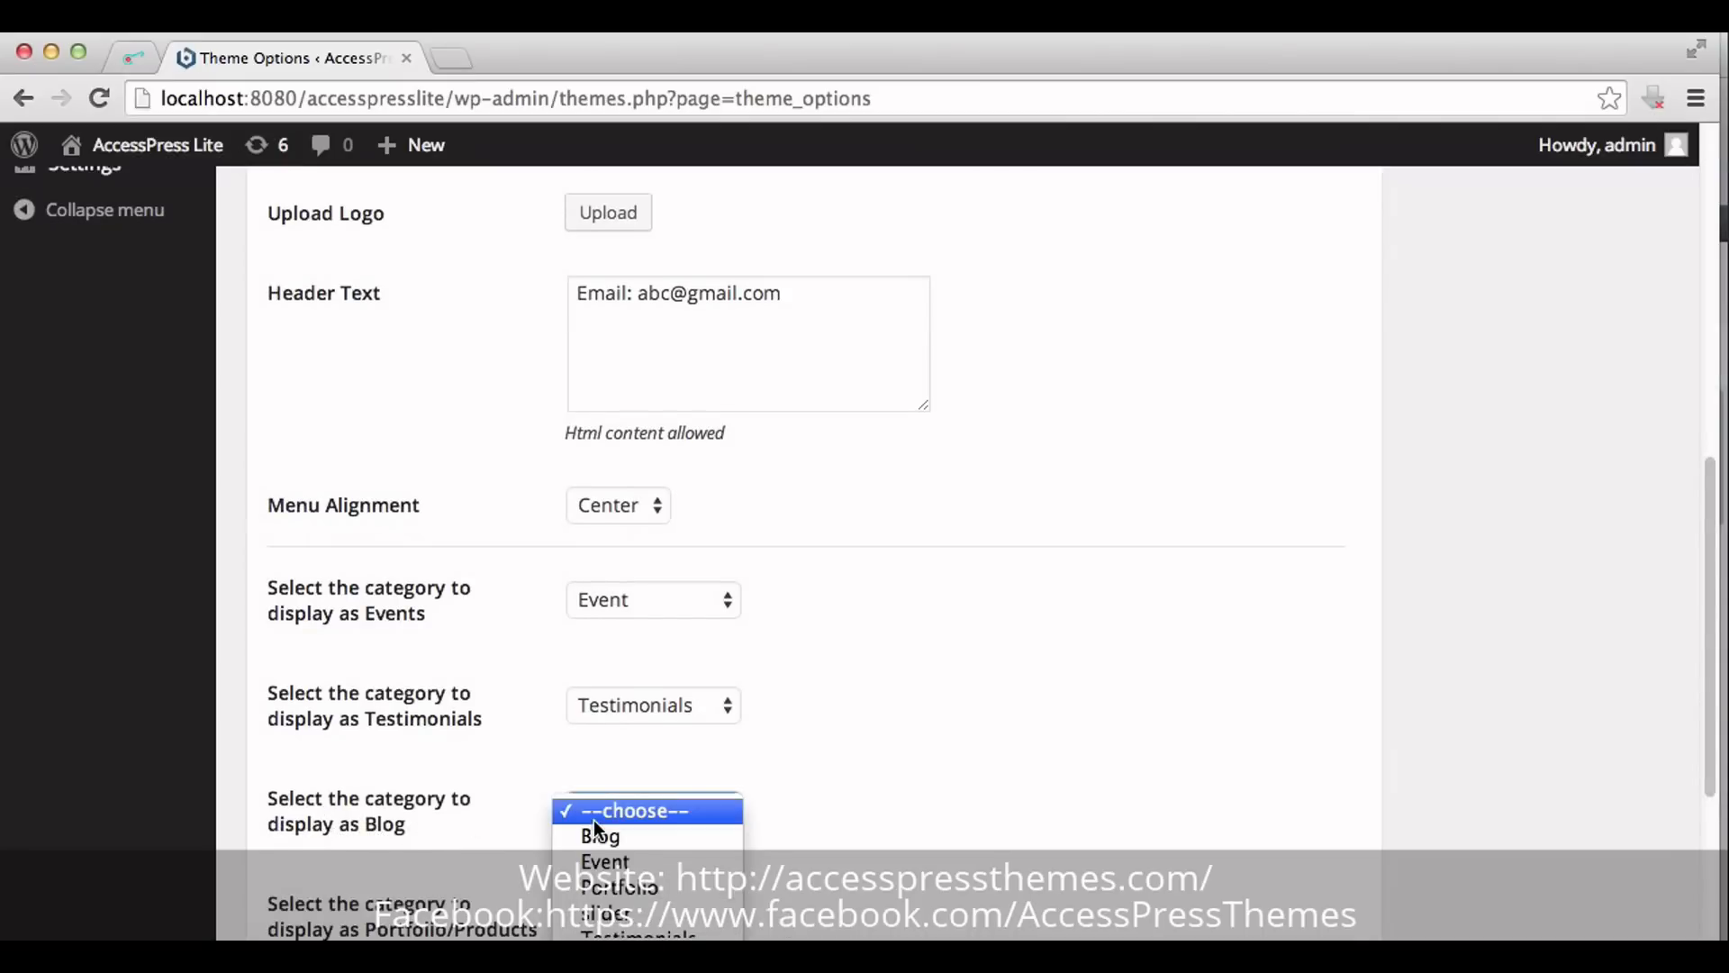
{"action": "left_click", "coordinate": [597, 835]}
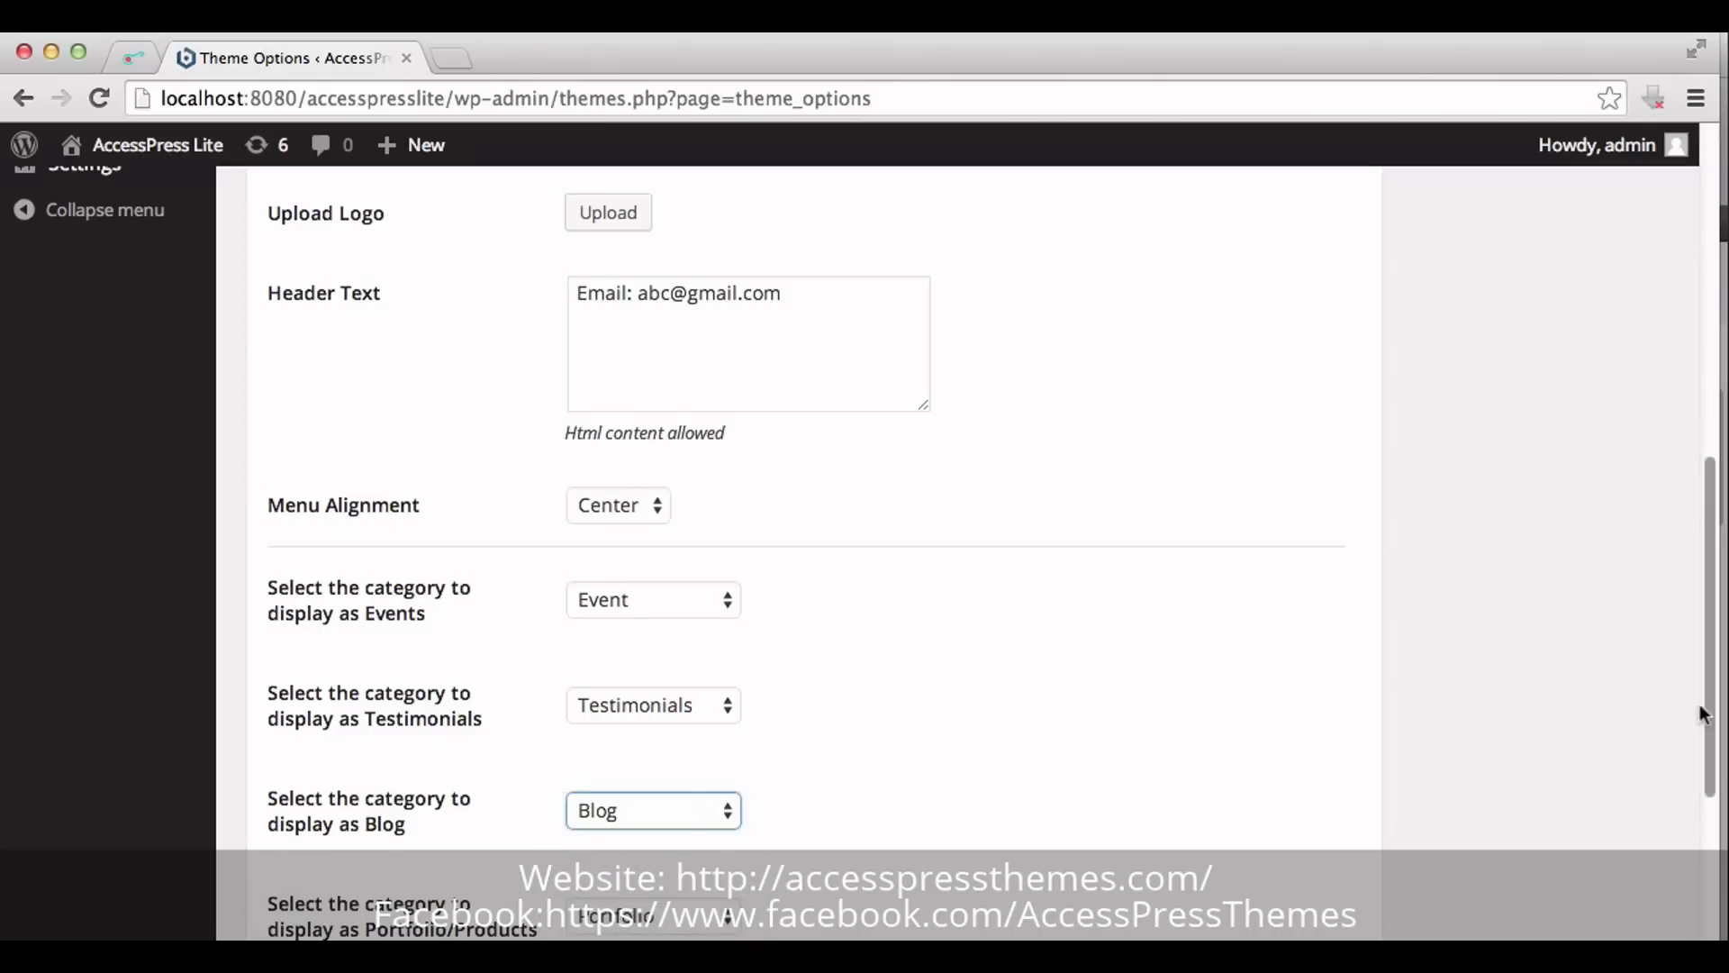
{"action": "left_click_drag", "start_coordinate": [1706, 713], "coordinate": [1706, 878]}
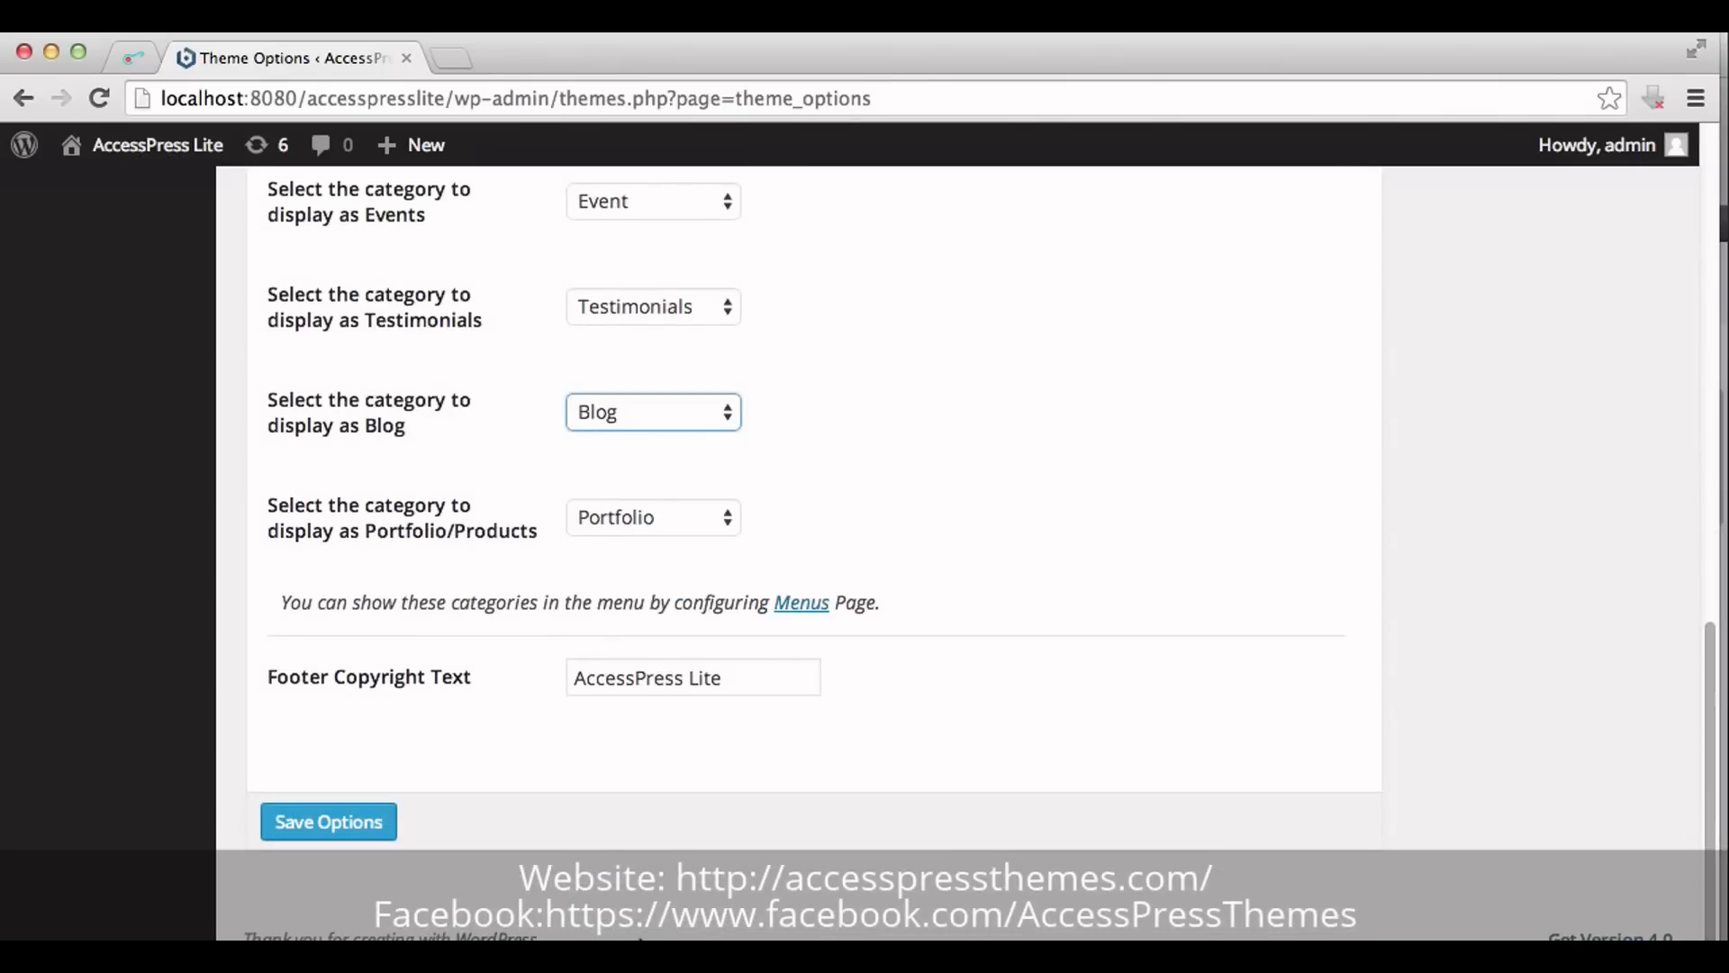
{"action": "left_click", "coordinate": [354, 822]}
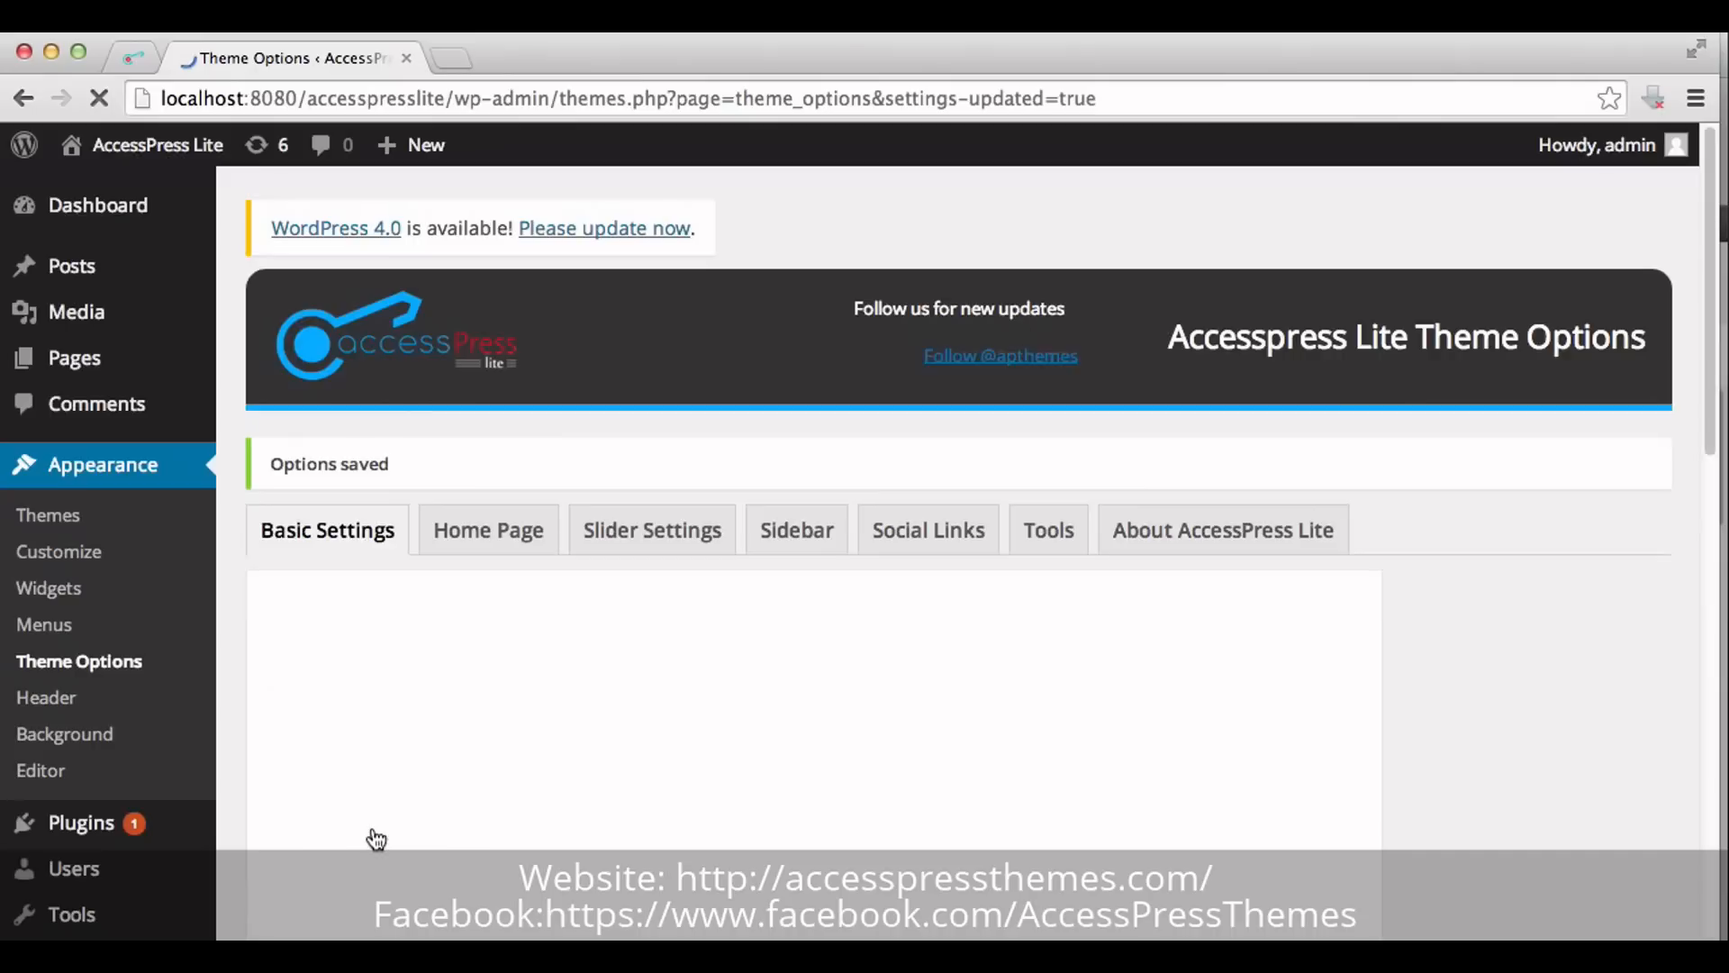
{"action": "mouse_move", "coordinate": [73, 266]}
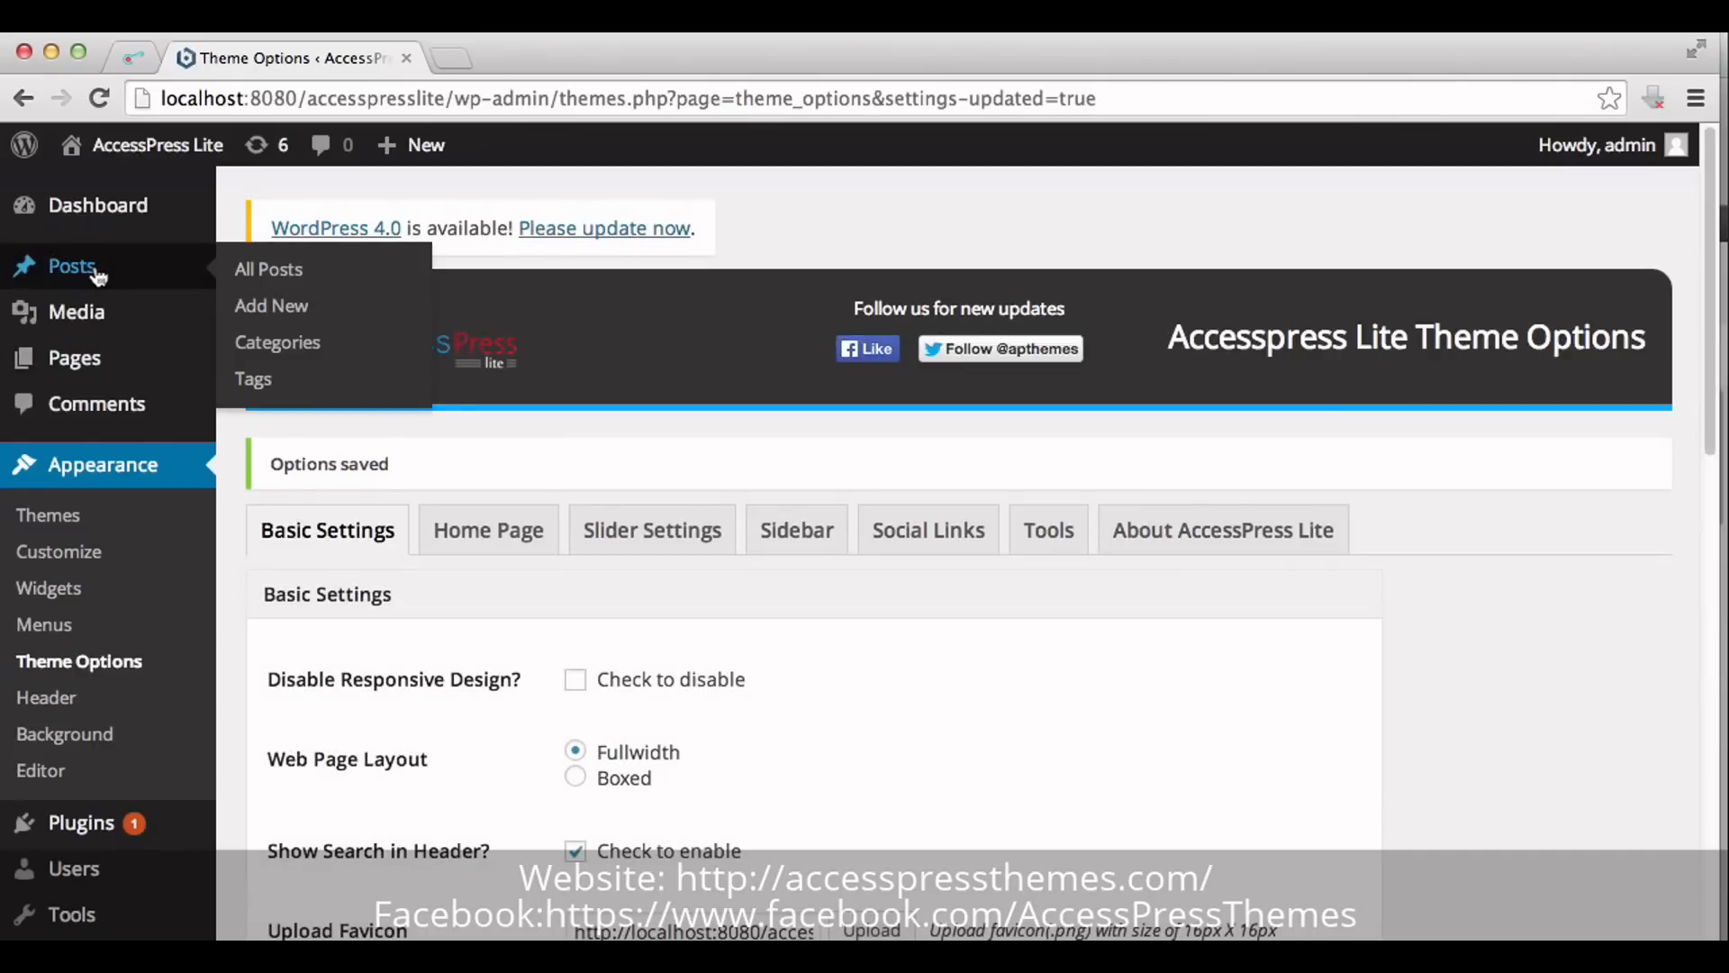
Start a new post titled Blog with body text "add you blog details here".
{"action": "left_click", "coordinate": [261, 316]}
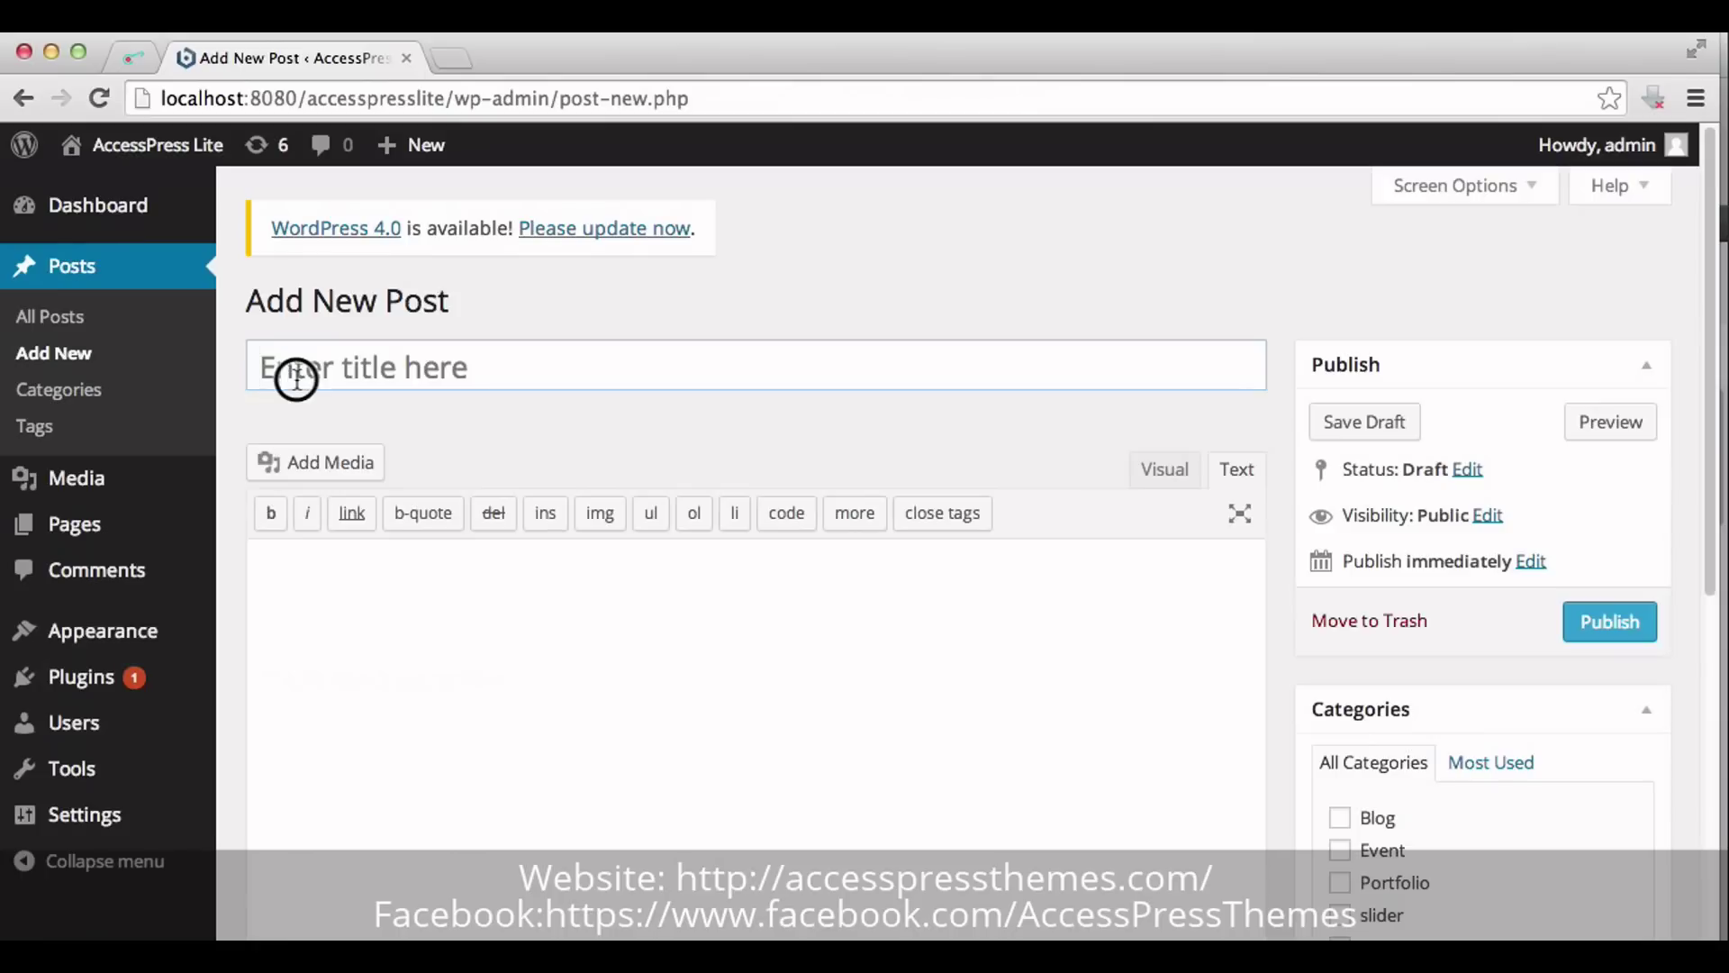
{"action": "left_click", "coordinate": [295, 377]}
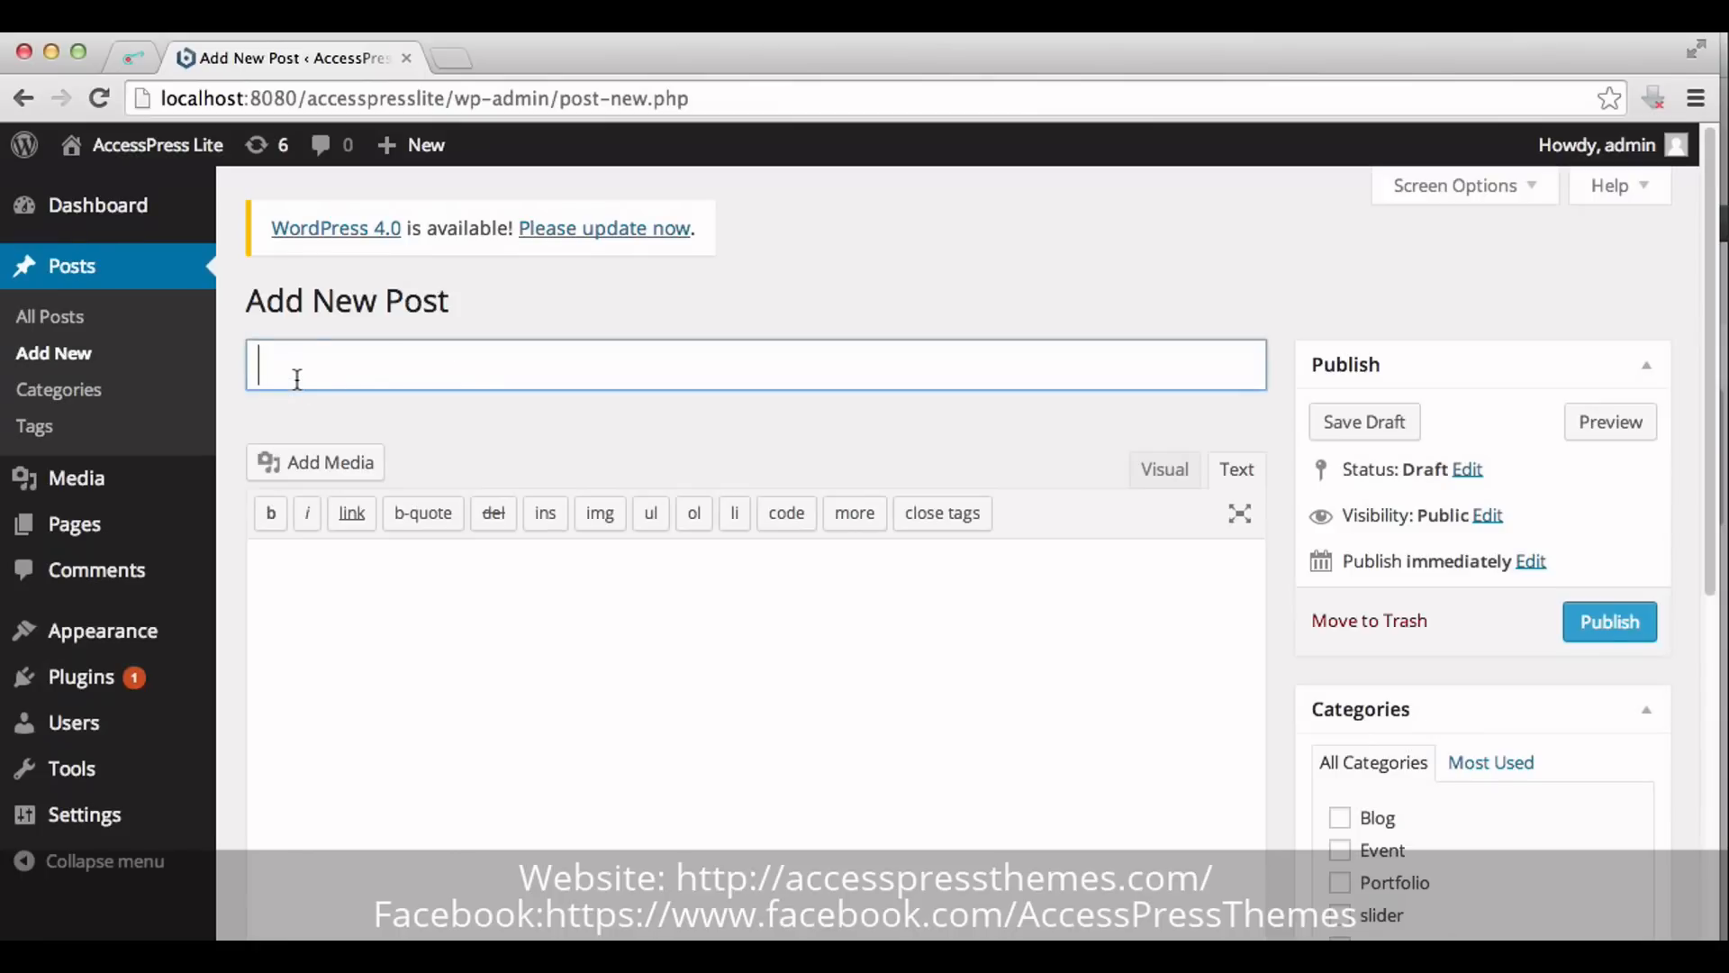
{"action": "type", "text": "Blog"}
{"action": "left_click", "coordinate": [329, 646]}
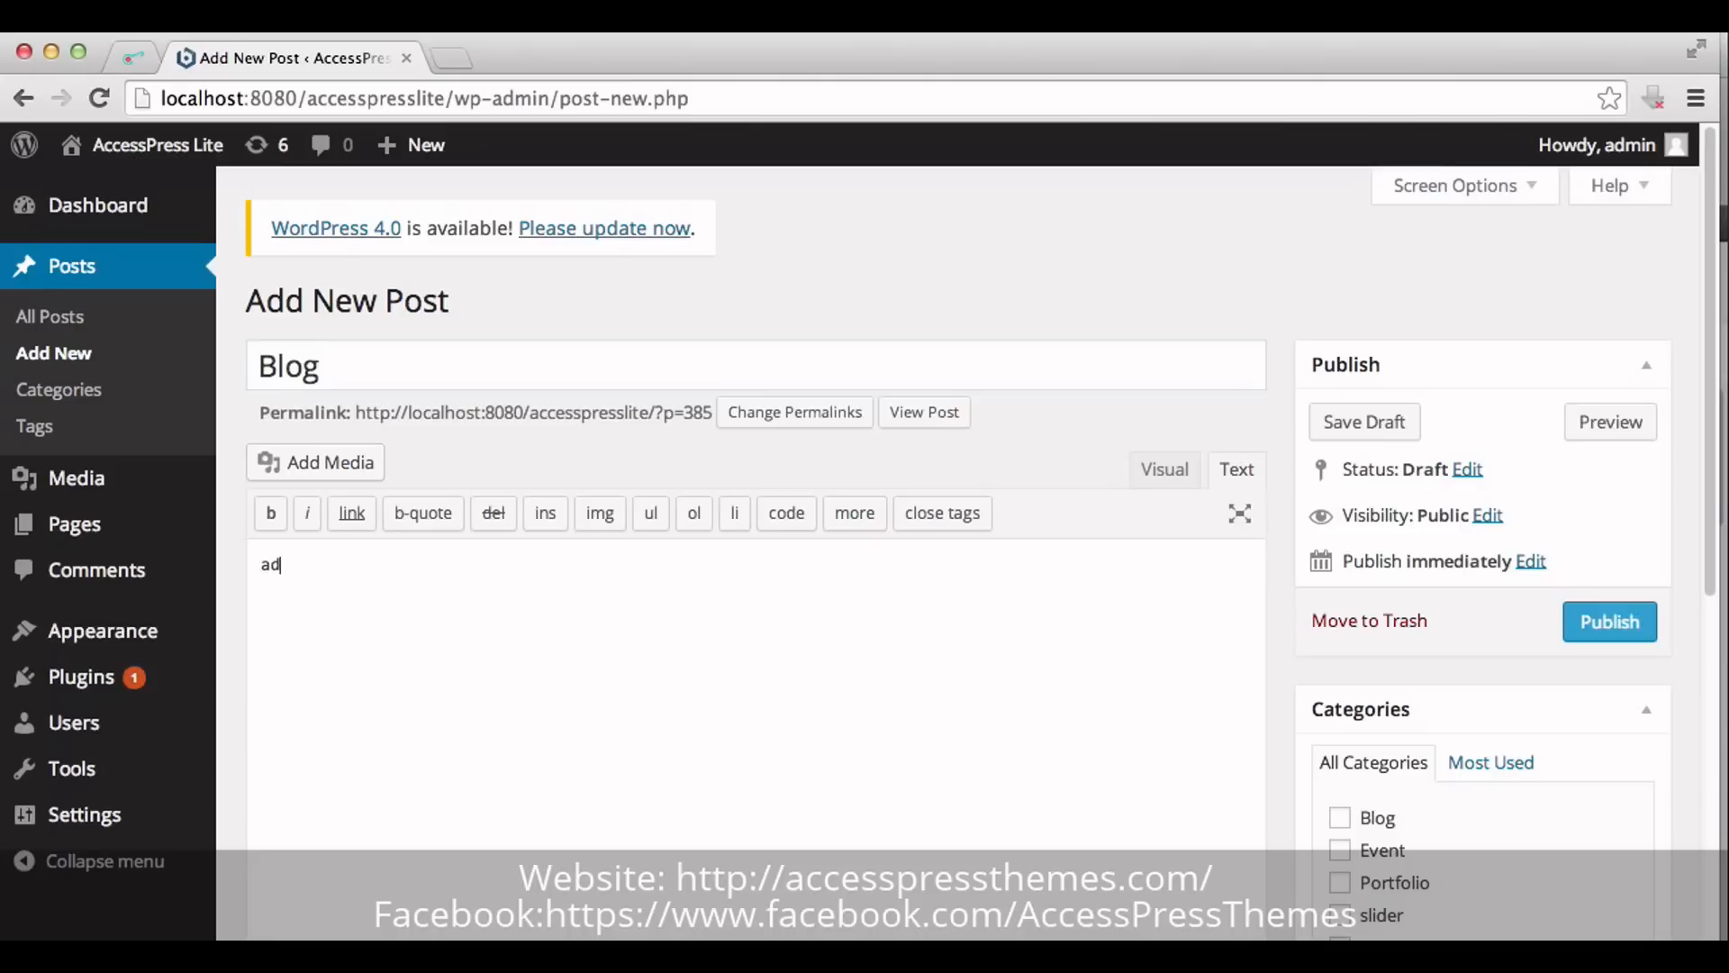
{"action": "type", "text": "add you "}
{"action": "type", "text": "blog "}
{"action": "type", "text": "deta"}
{"action": "type", "text": "ils here"}
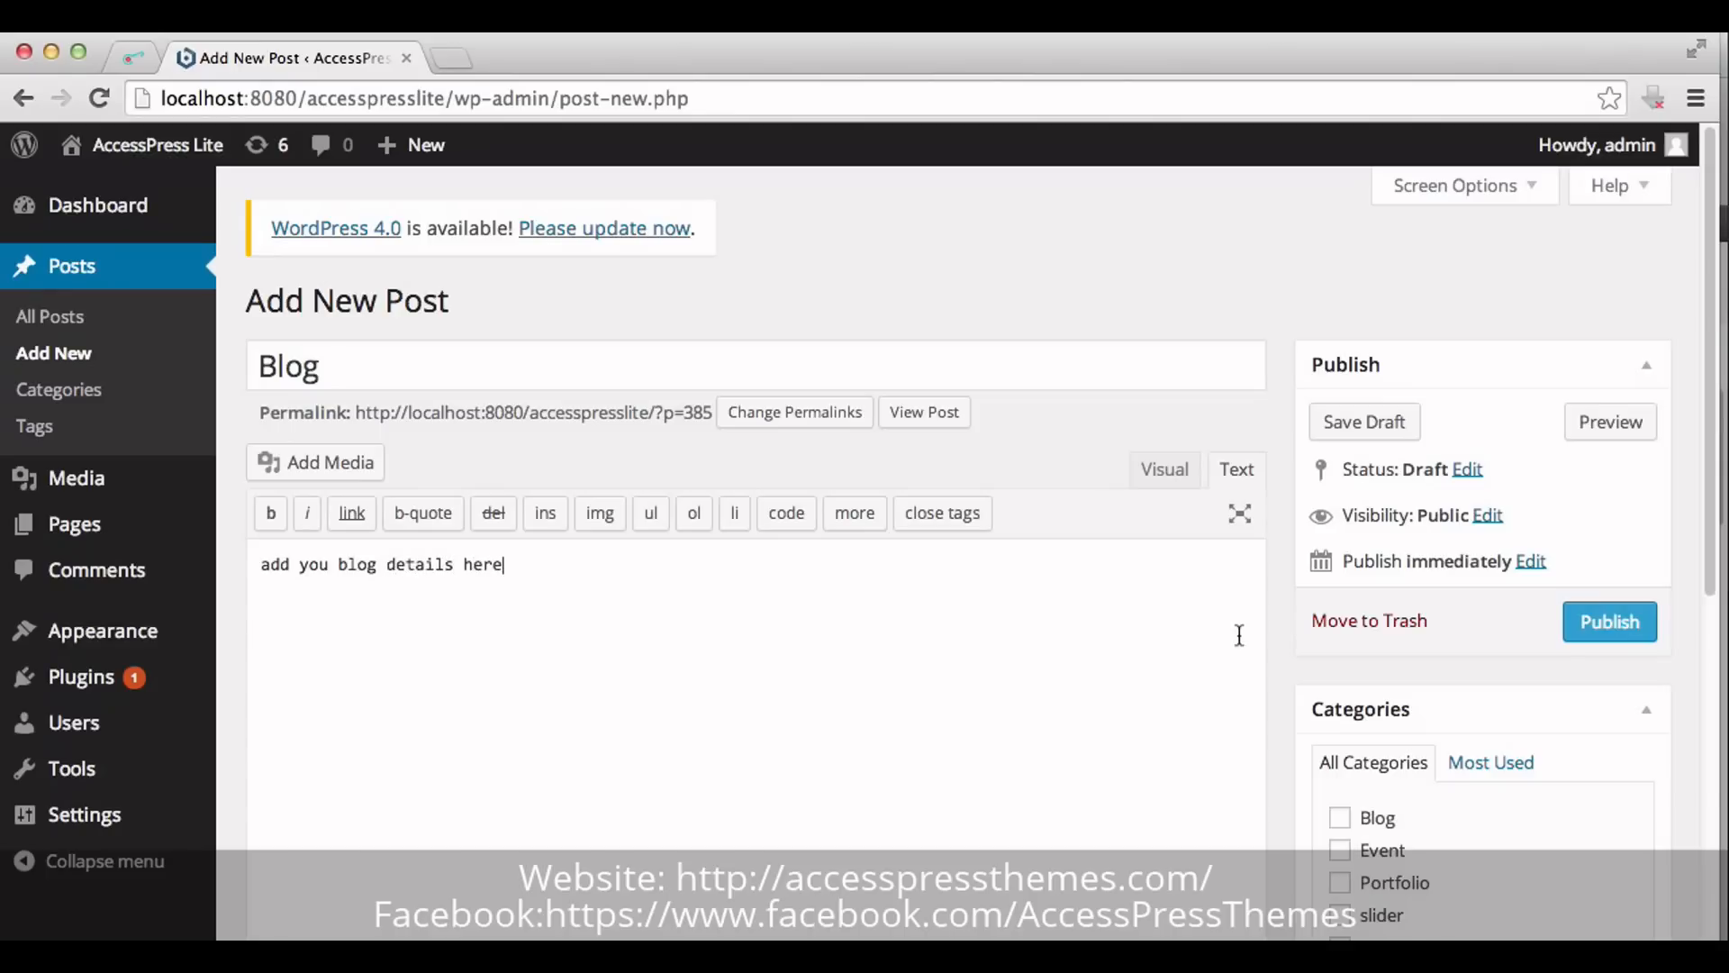
{"action": "left_click_drag", "start_coordinate": [1712, 615], "coordinate": [1713, 932]}
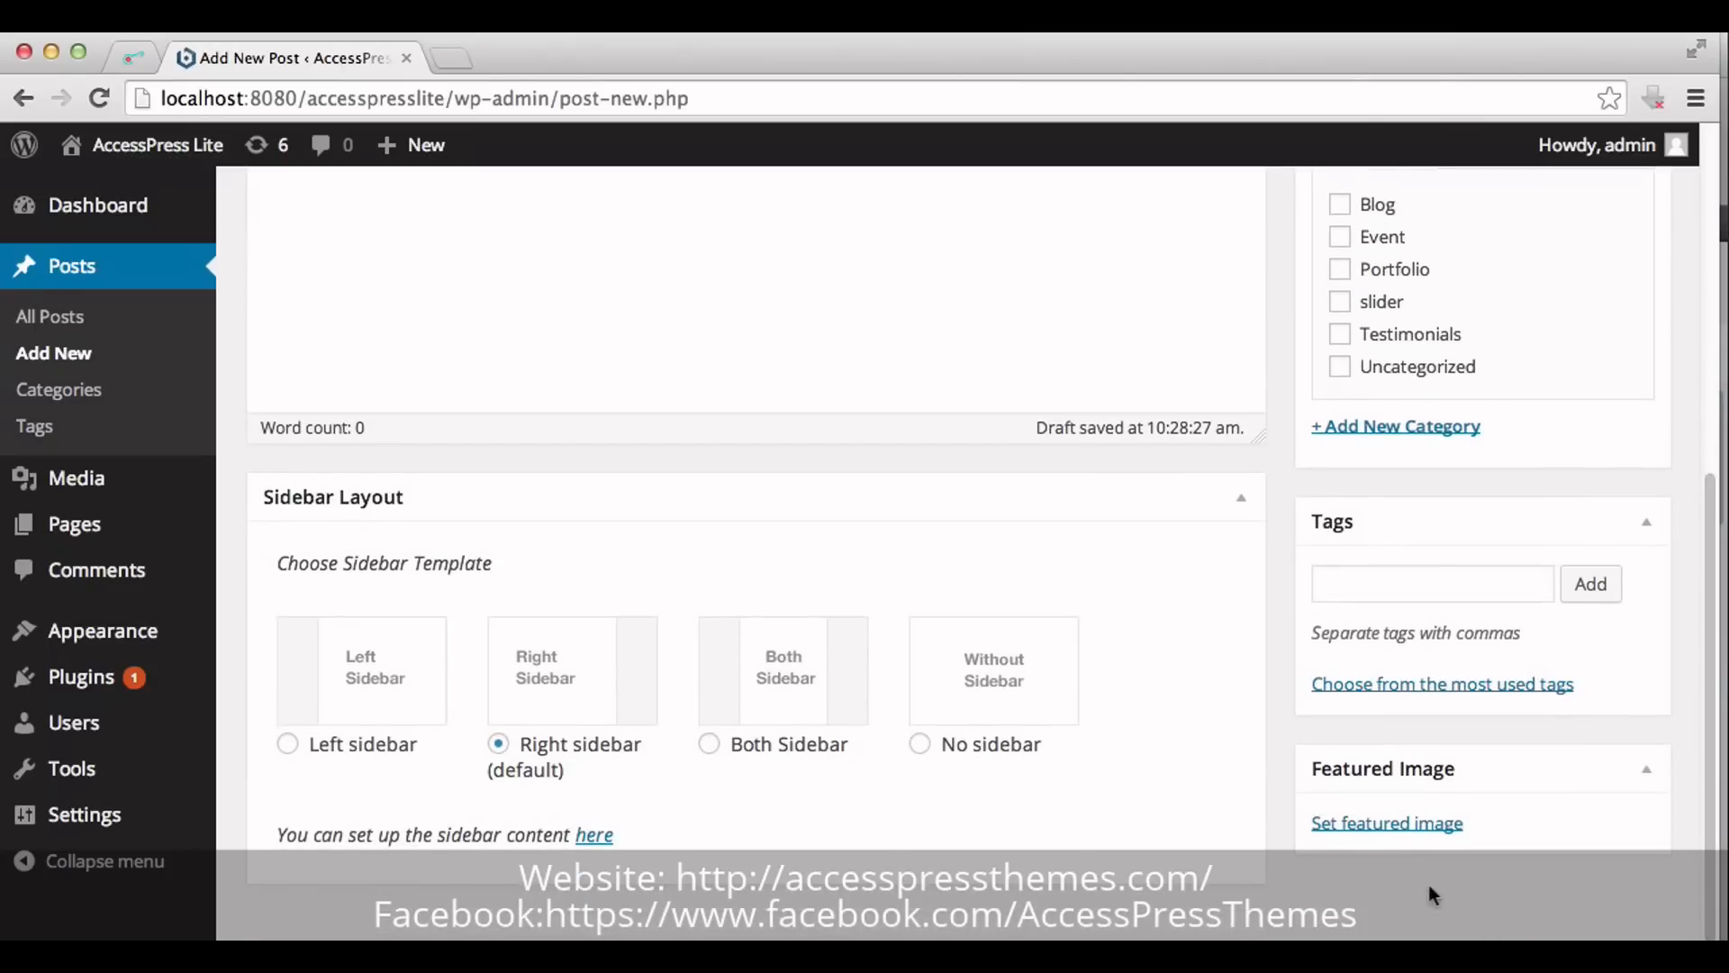
Set the yellow tulip photo from the Media Library as the post's featured image.
{"action": "left_click", "coordinate": [1365, 822]}
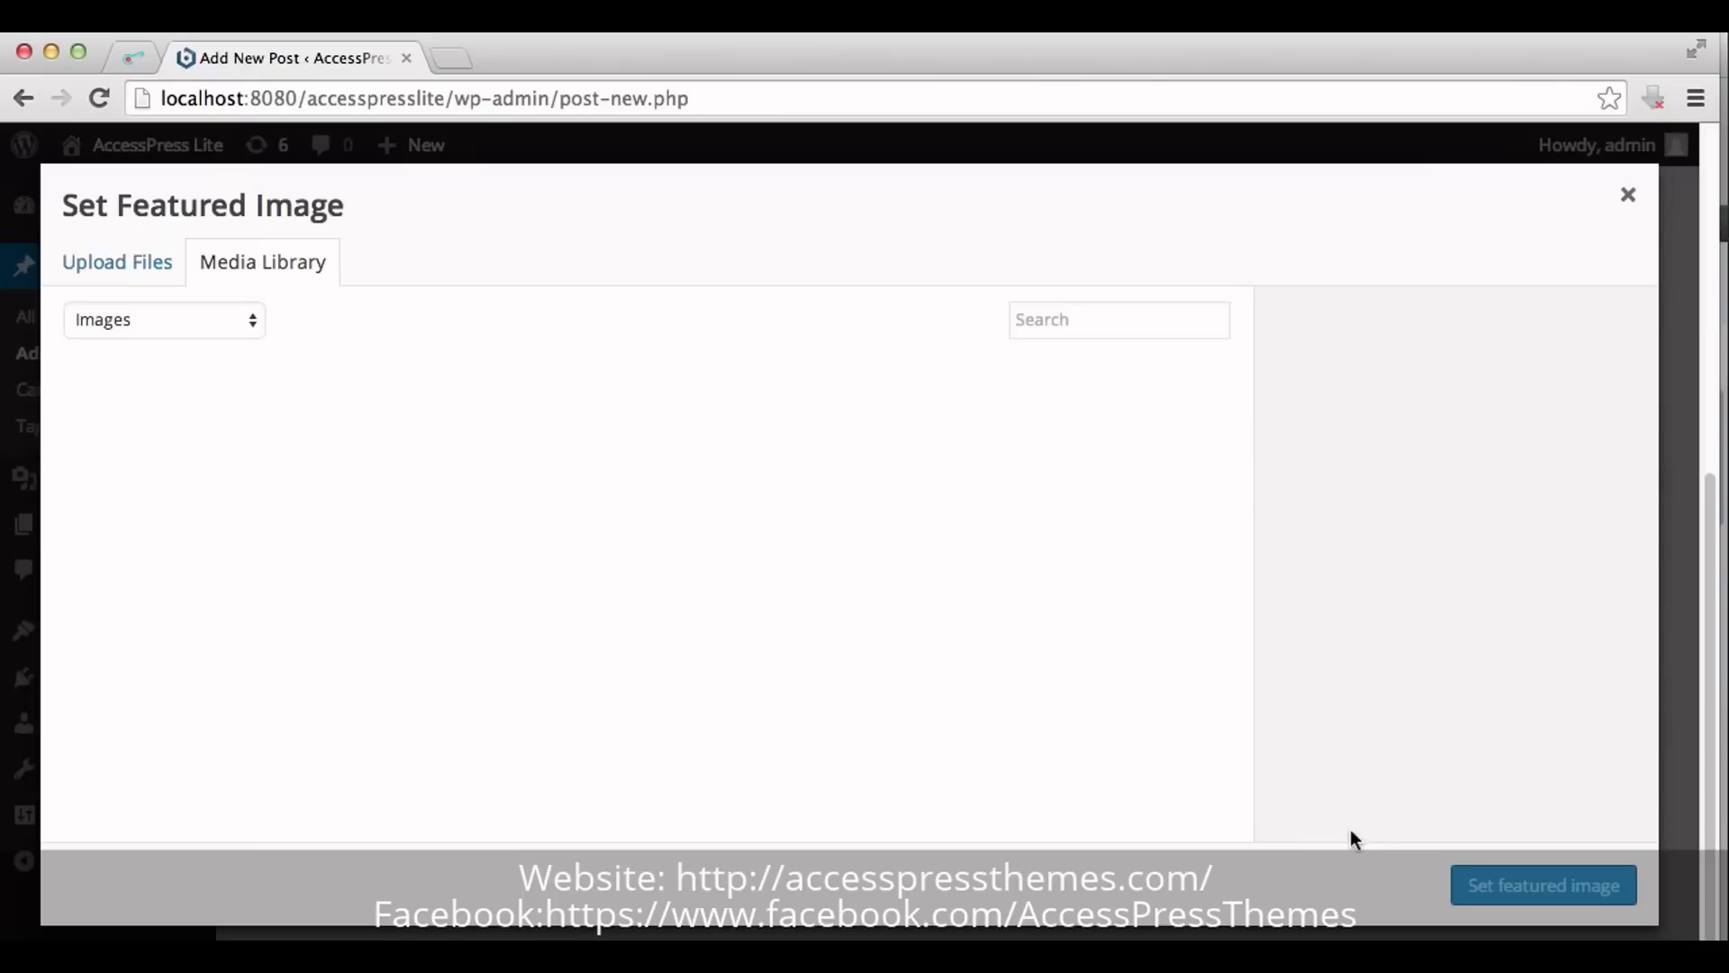
{"action": "left_click", "coordinate": [196, 635]}
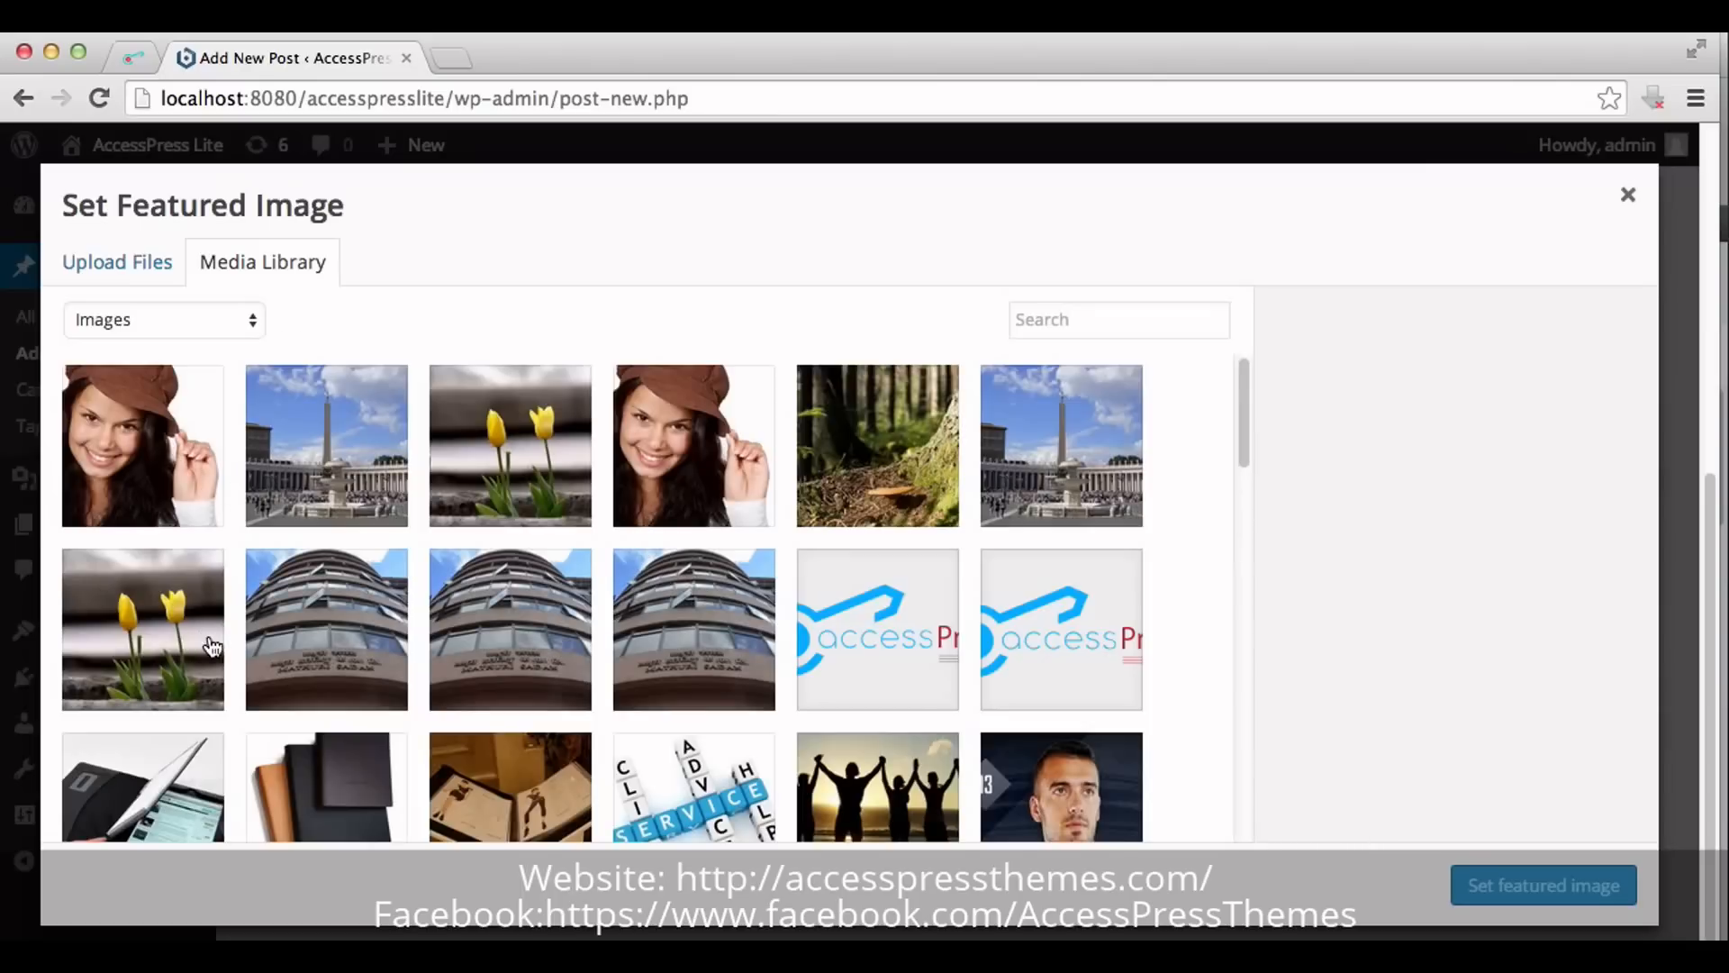
{"action": "left_click", "coordinate": [1543, 885]}
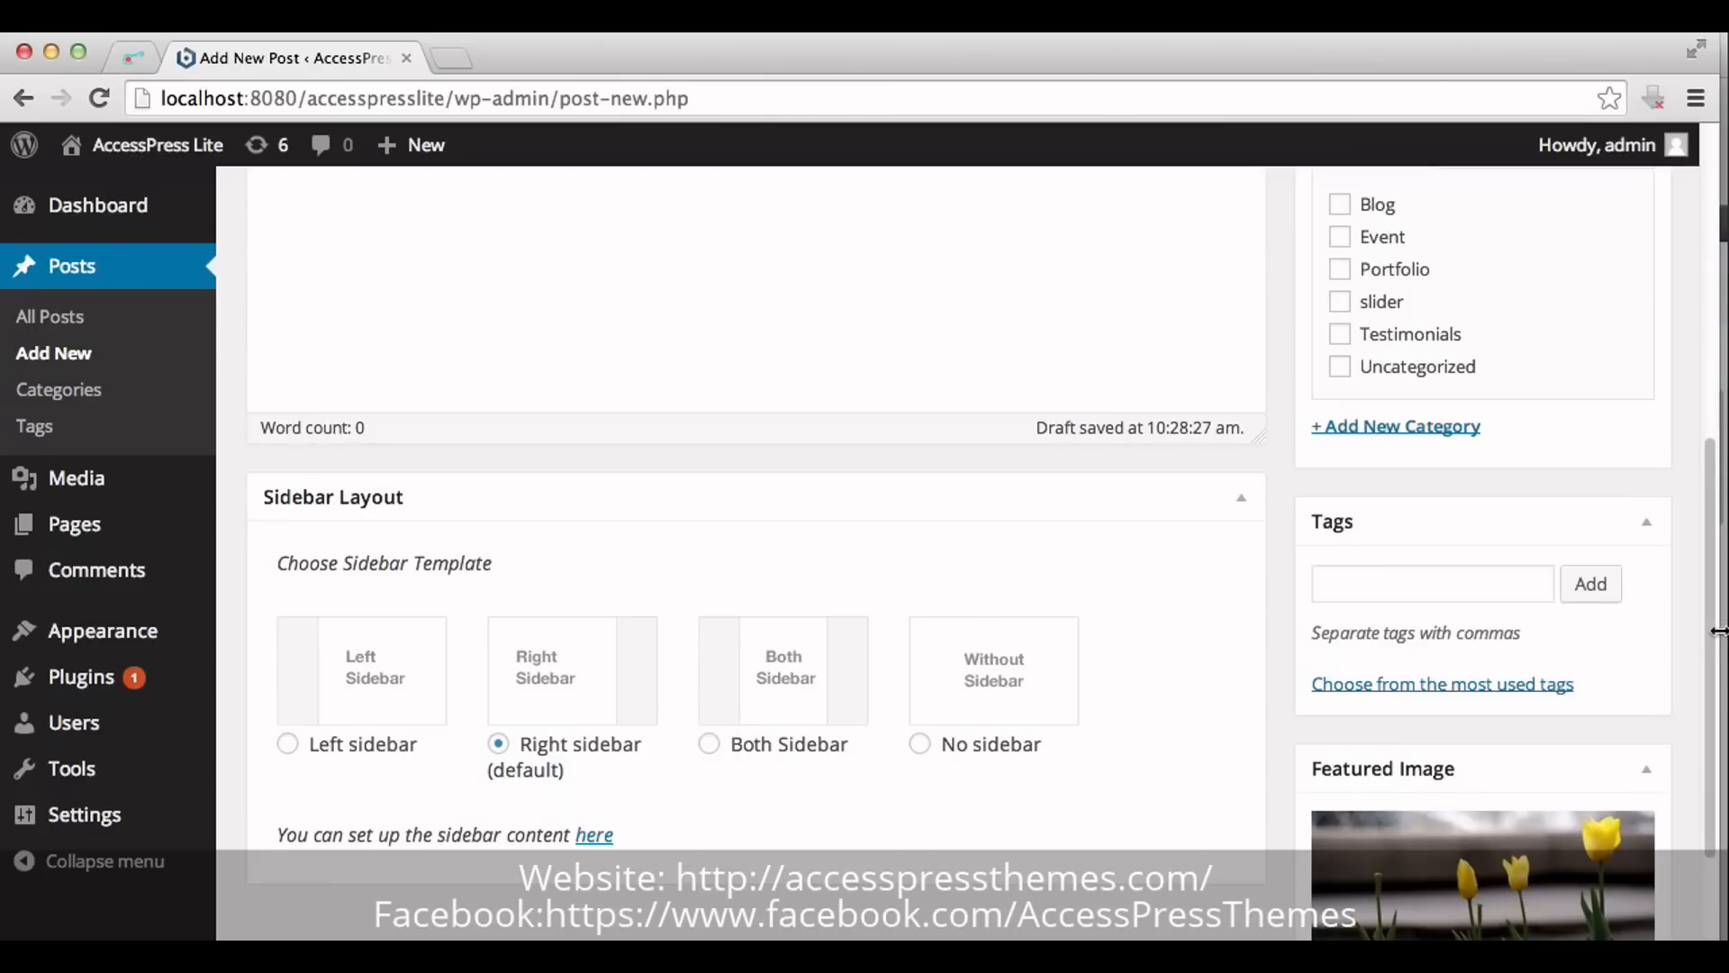
{"action": "left_click_drag", "start_coordinate": [1714, 635], "coordinate": [1713, 516]}
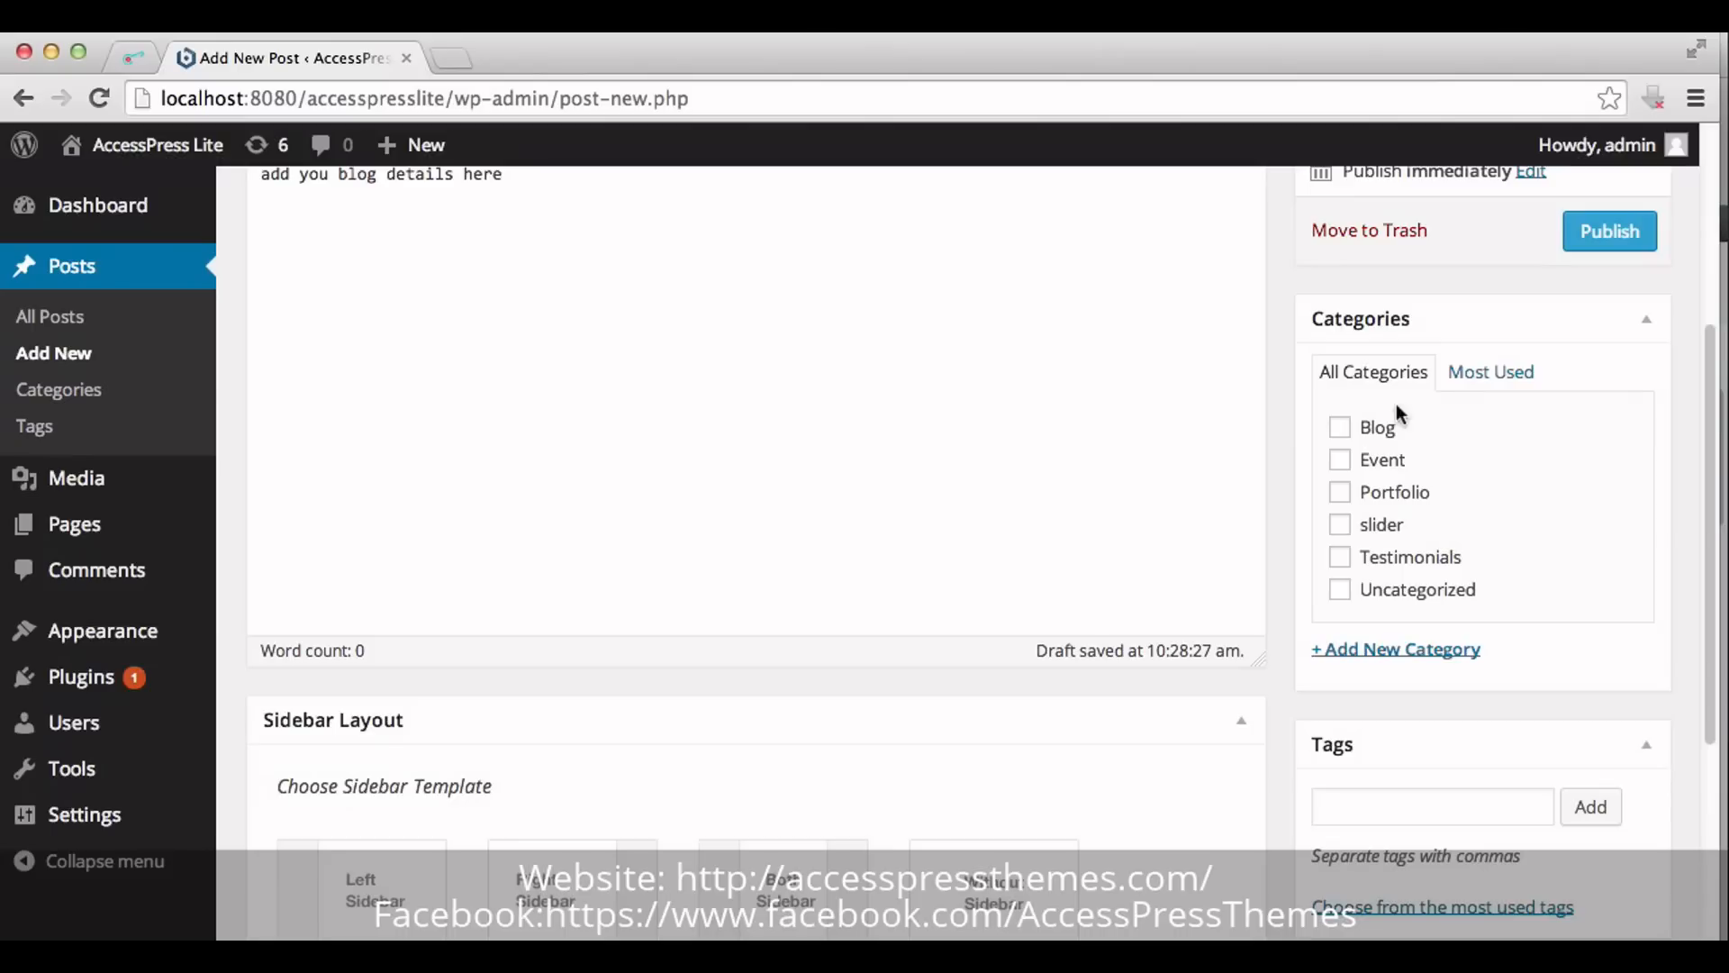
Tick the Blog category for the post and publish it.
{"action": "left_click", "coordinate": [1340, 427]}
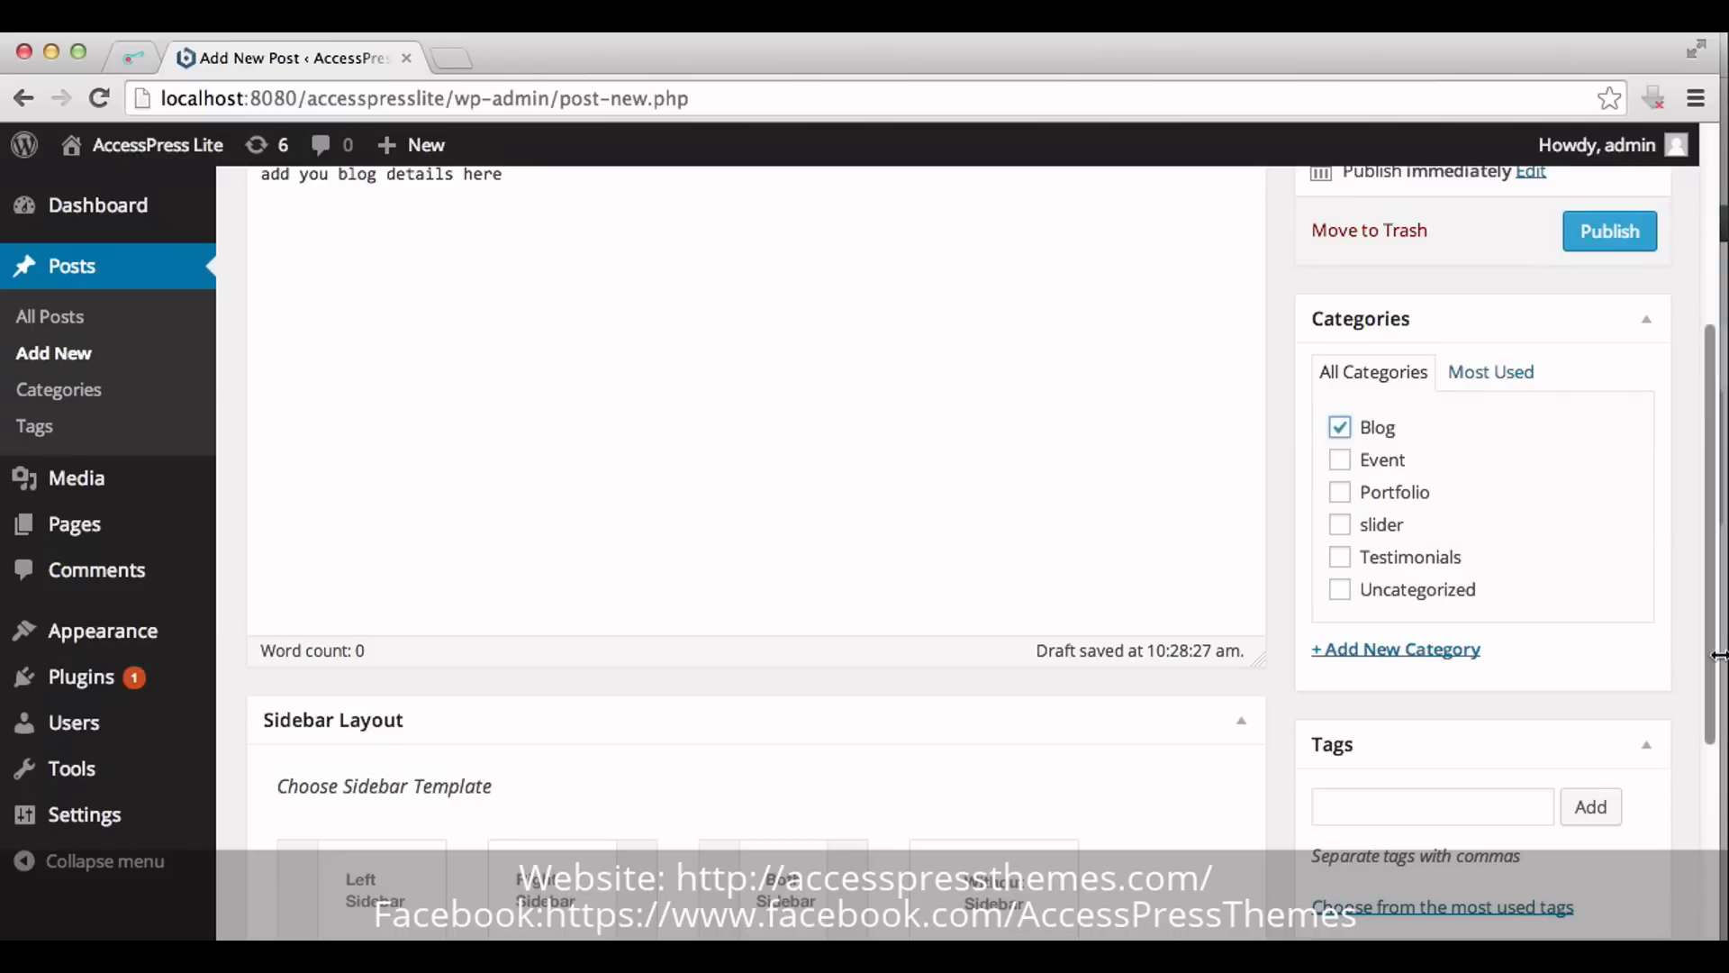
{"action": "left_click_drag", "start_coordinate": [1713, 659], "coordinate": [1713, 203]}
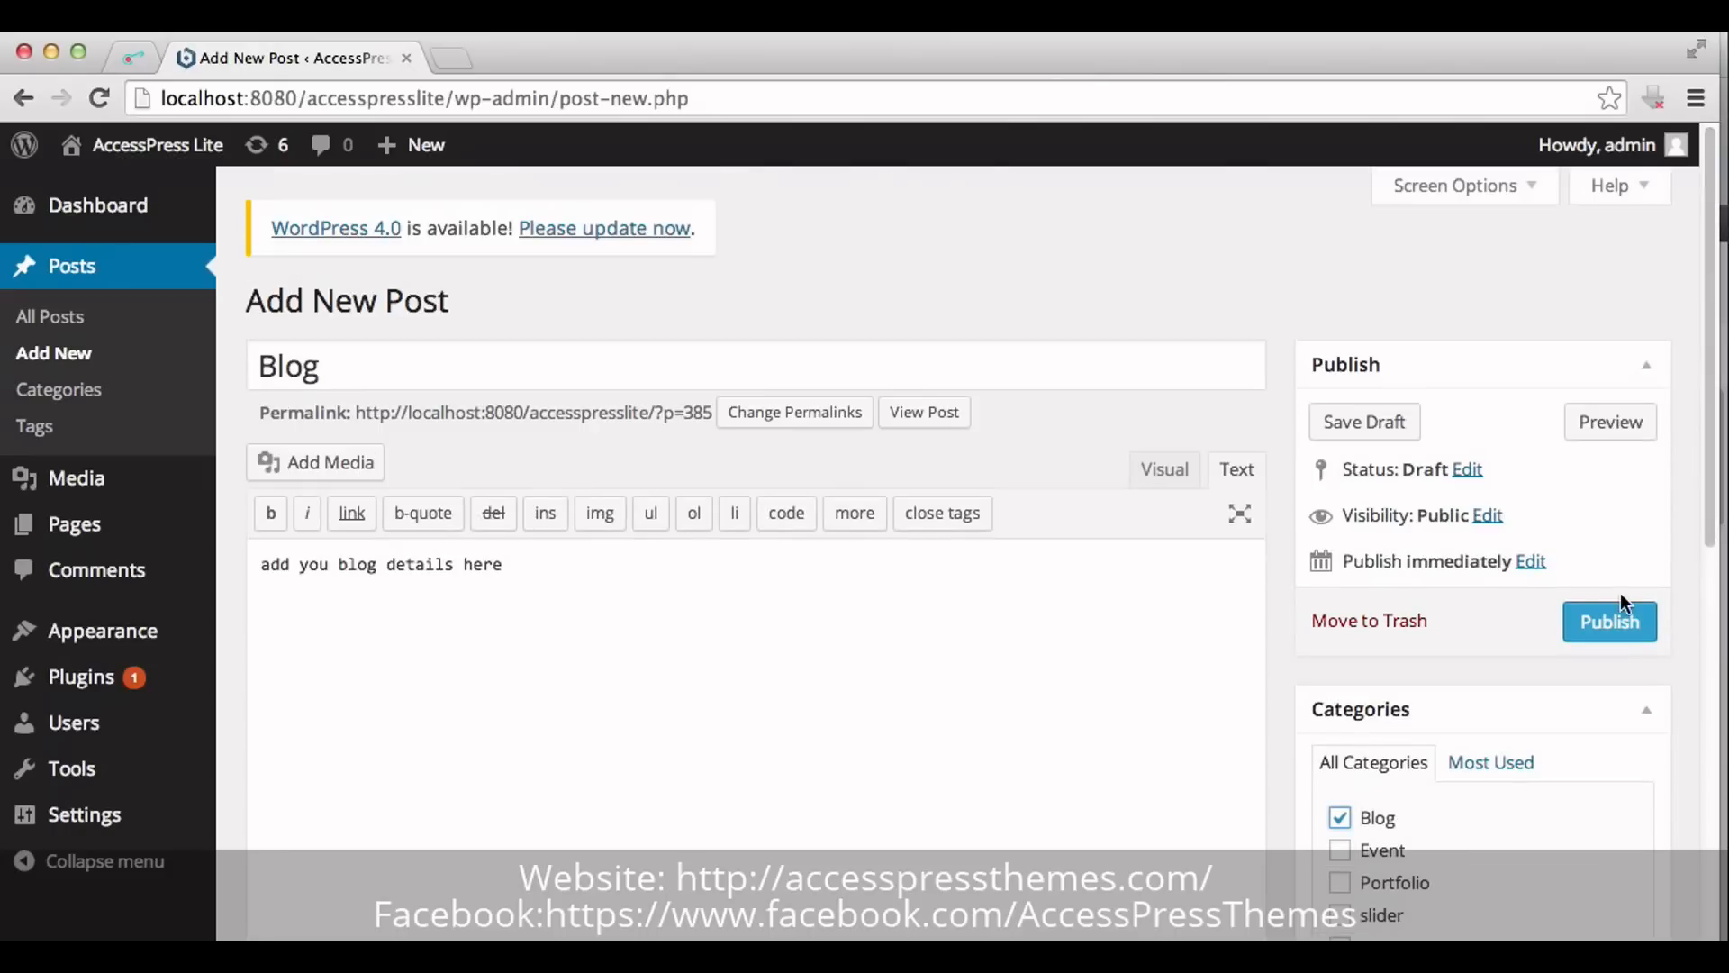
{"action": "left_click", "coordinate": [1614, 620]}
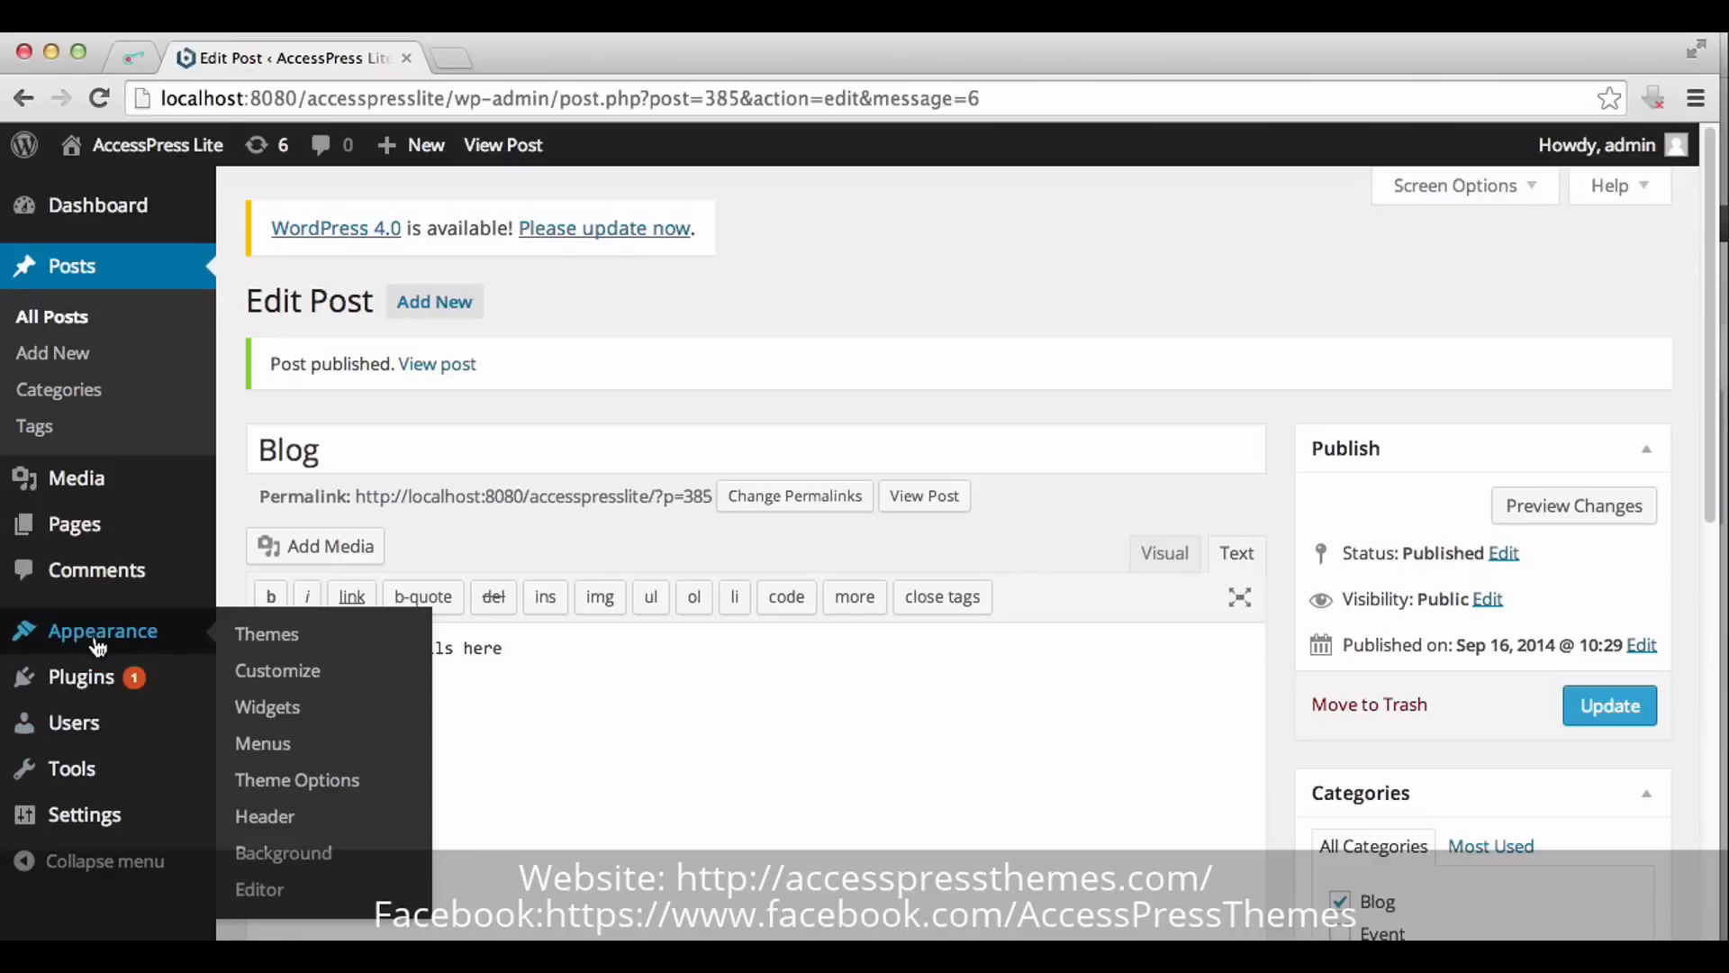
{"action": "mouse_move", "coordinate": [103, 632]}
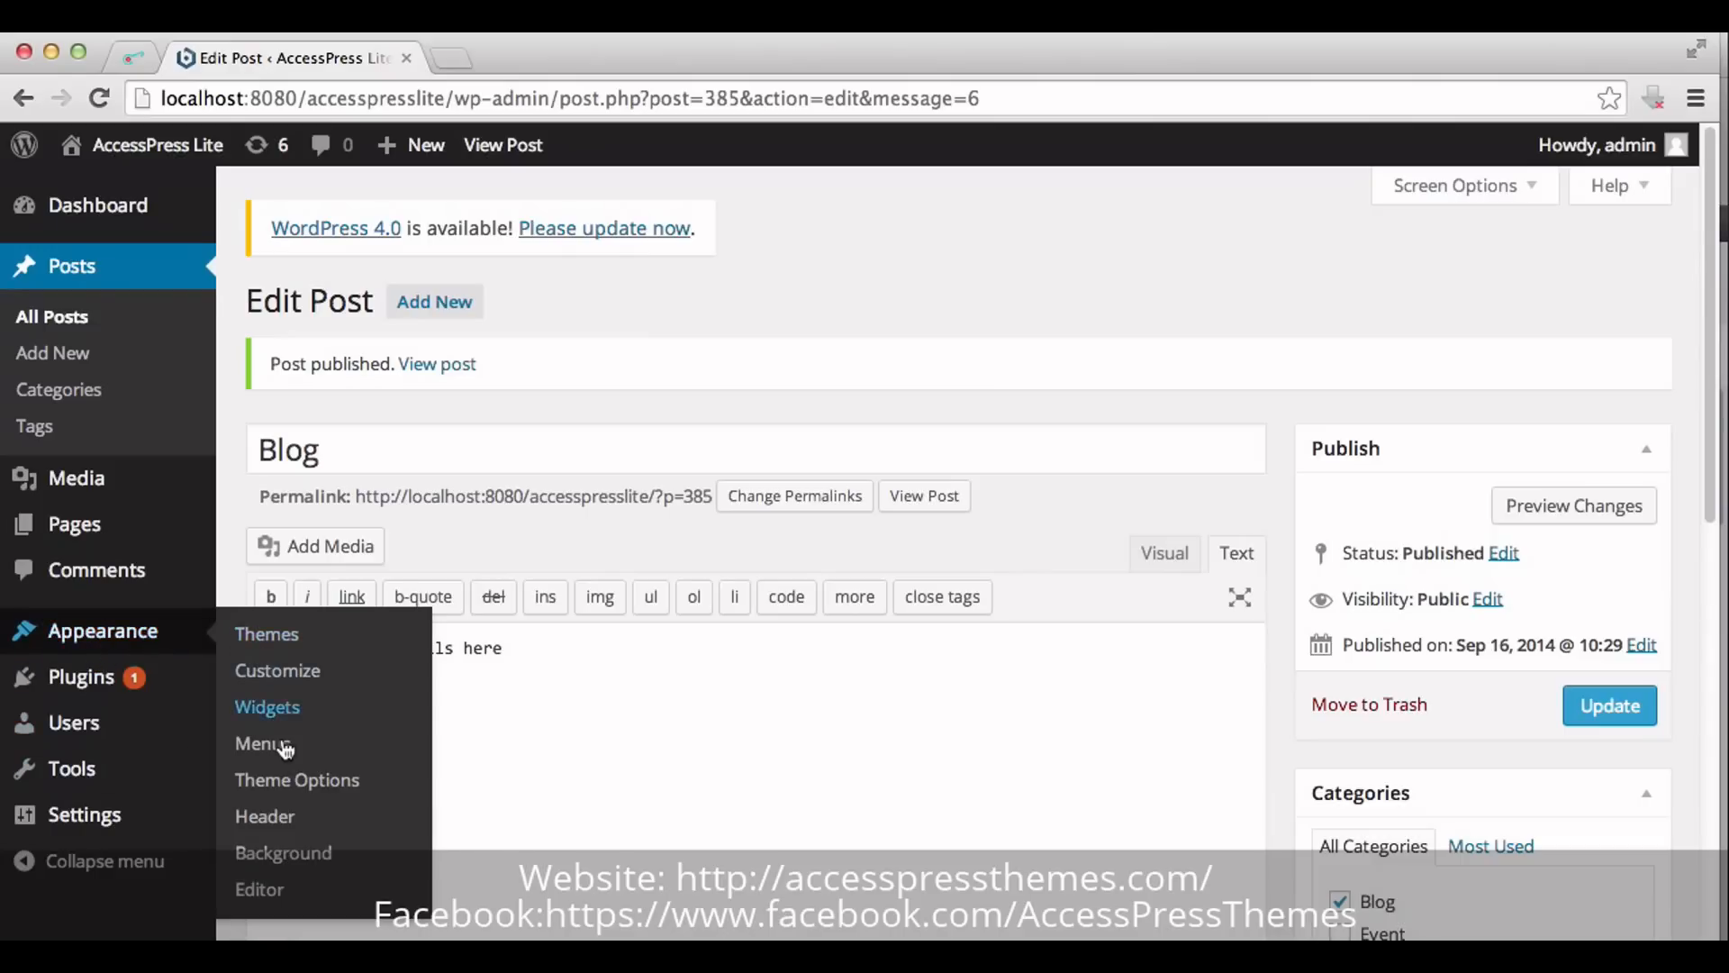
In Appearance > Menus, add the Blog category as a menu item and save the menu.
{"action": "left_click", "coordinate": [264, 743]}
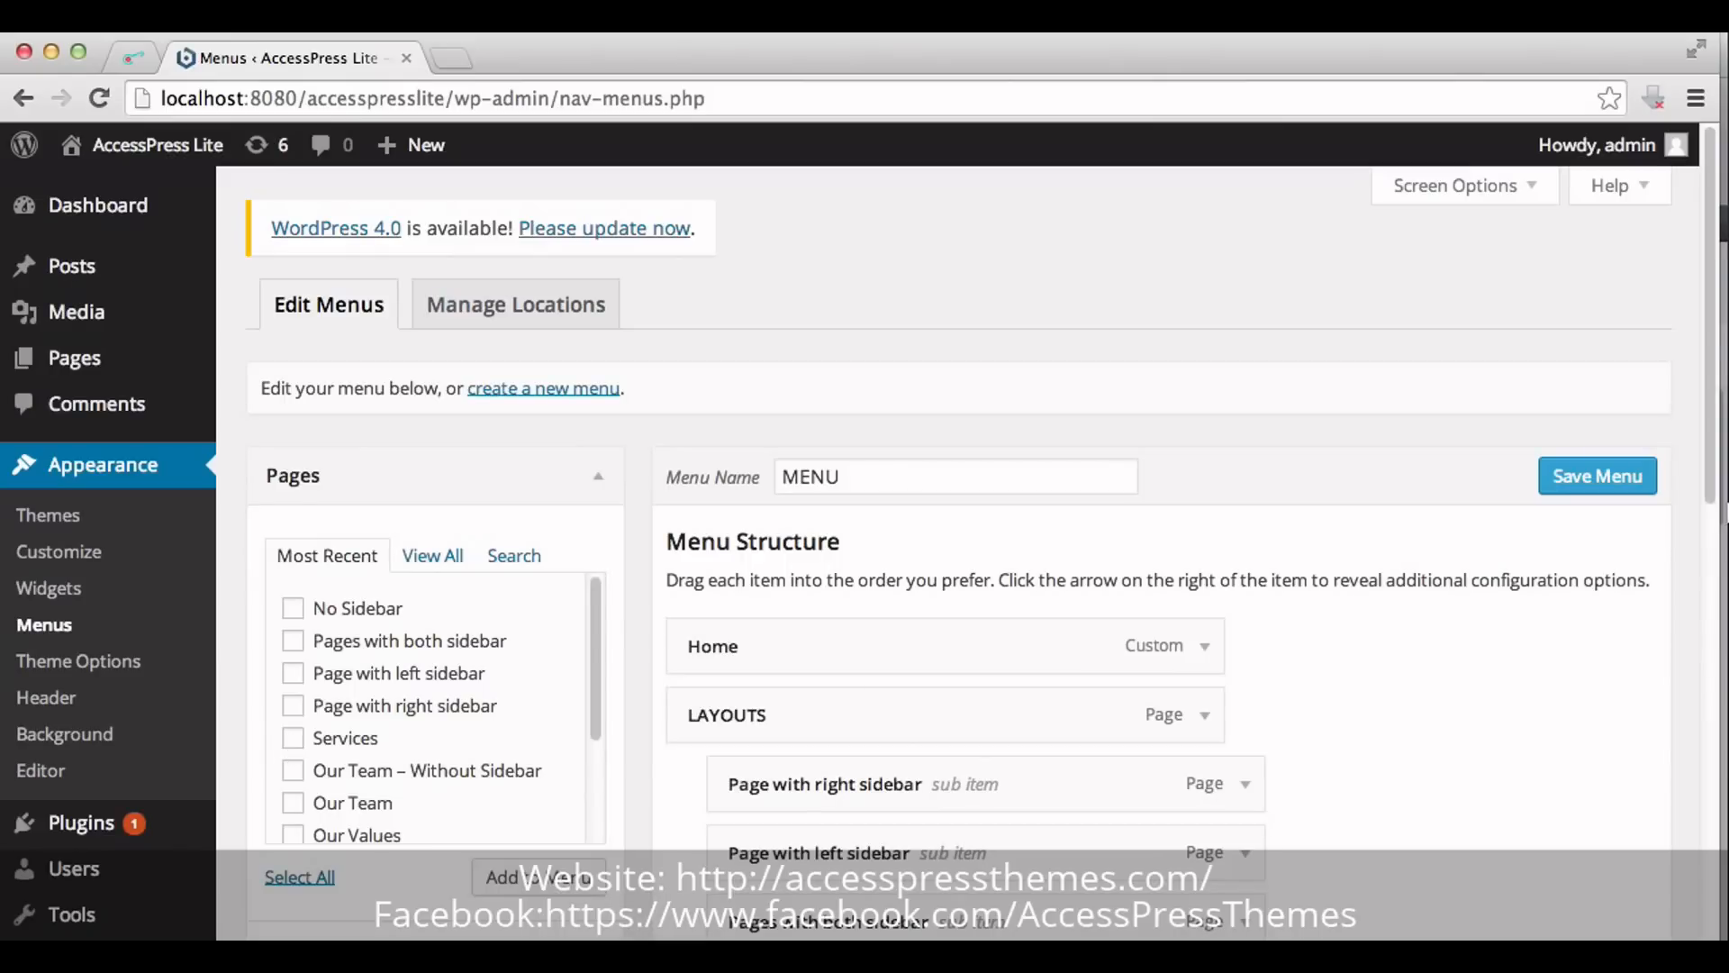
{"action": "left_click_drag", "start_coordinate": [1712, 514], "coordinate": [1705, 676]}
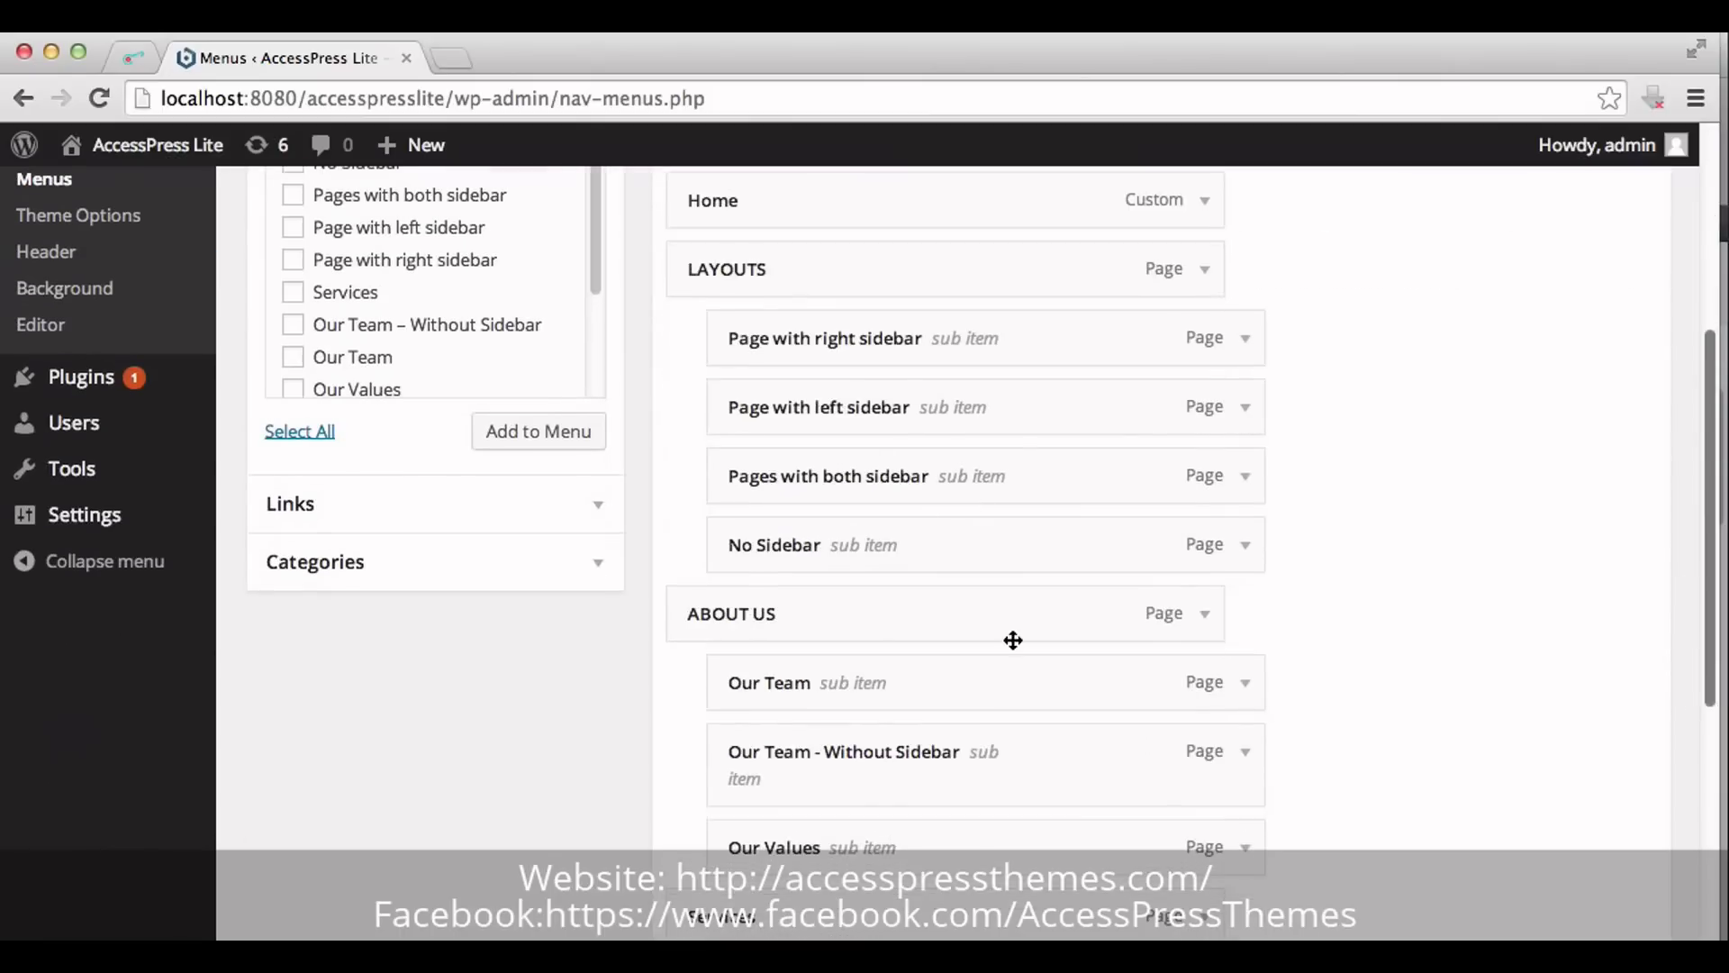
{"action": "left_click", "coordinate": [386, 560]}
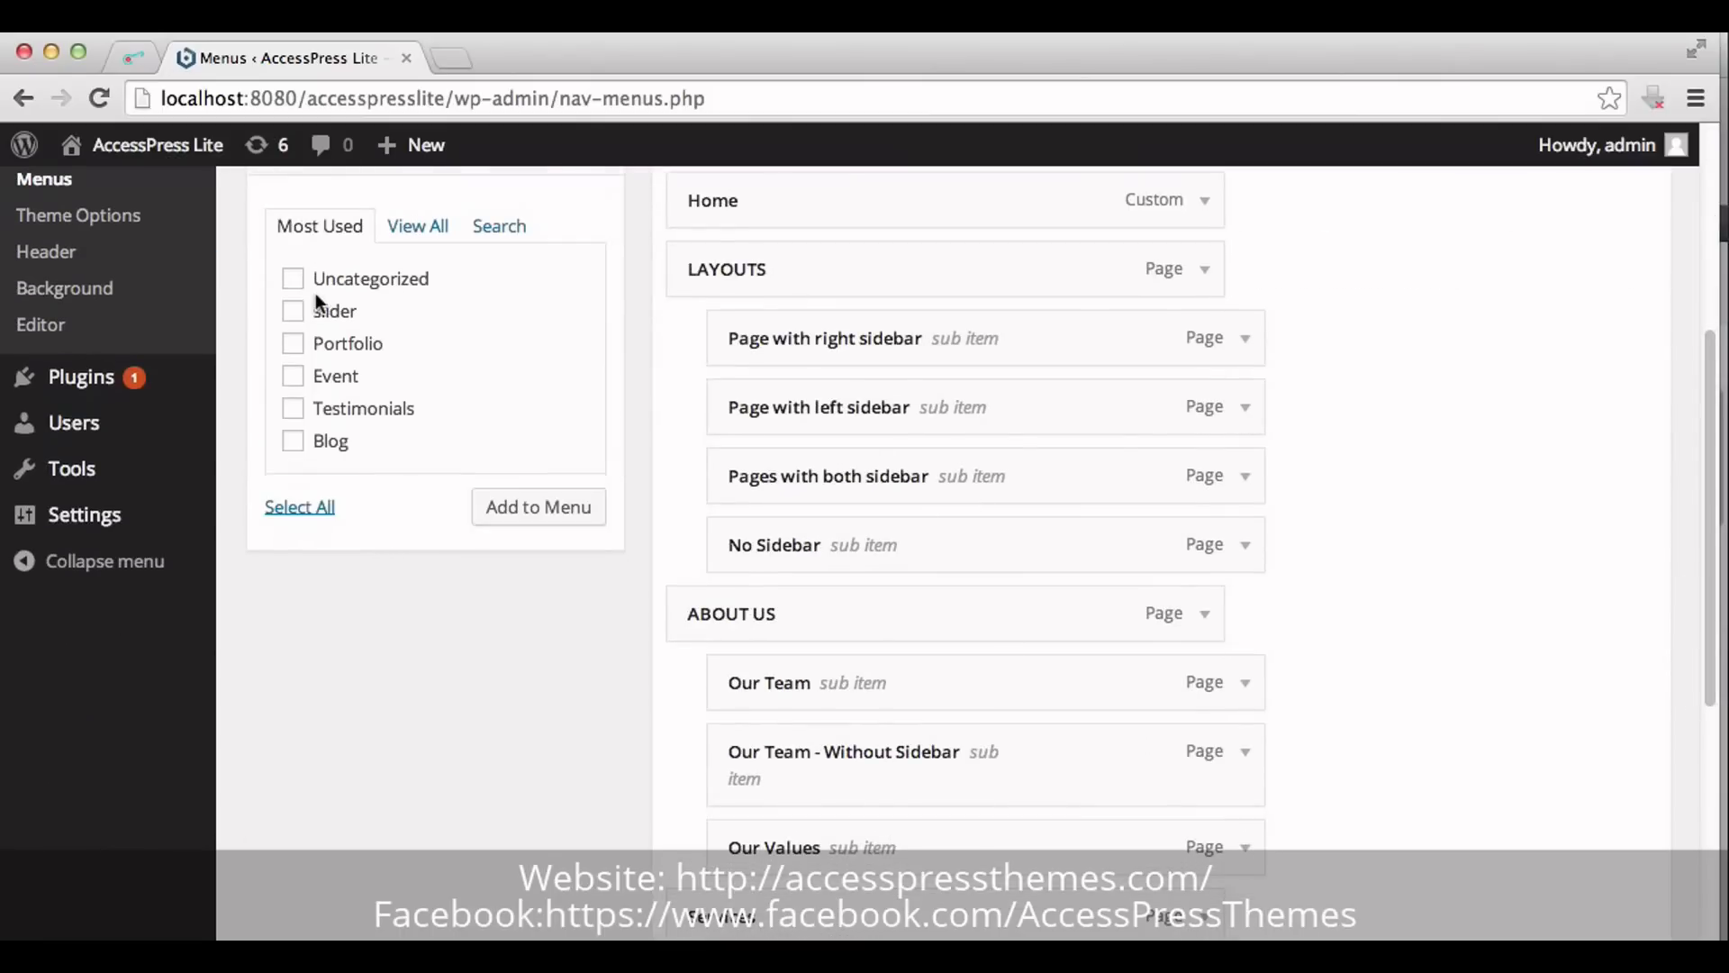
{"action": "left_click", "coordinate": [294, 443]}
{"action": "left_click", "coordinate": [513, 513]}
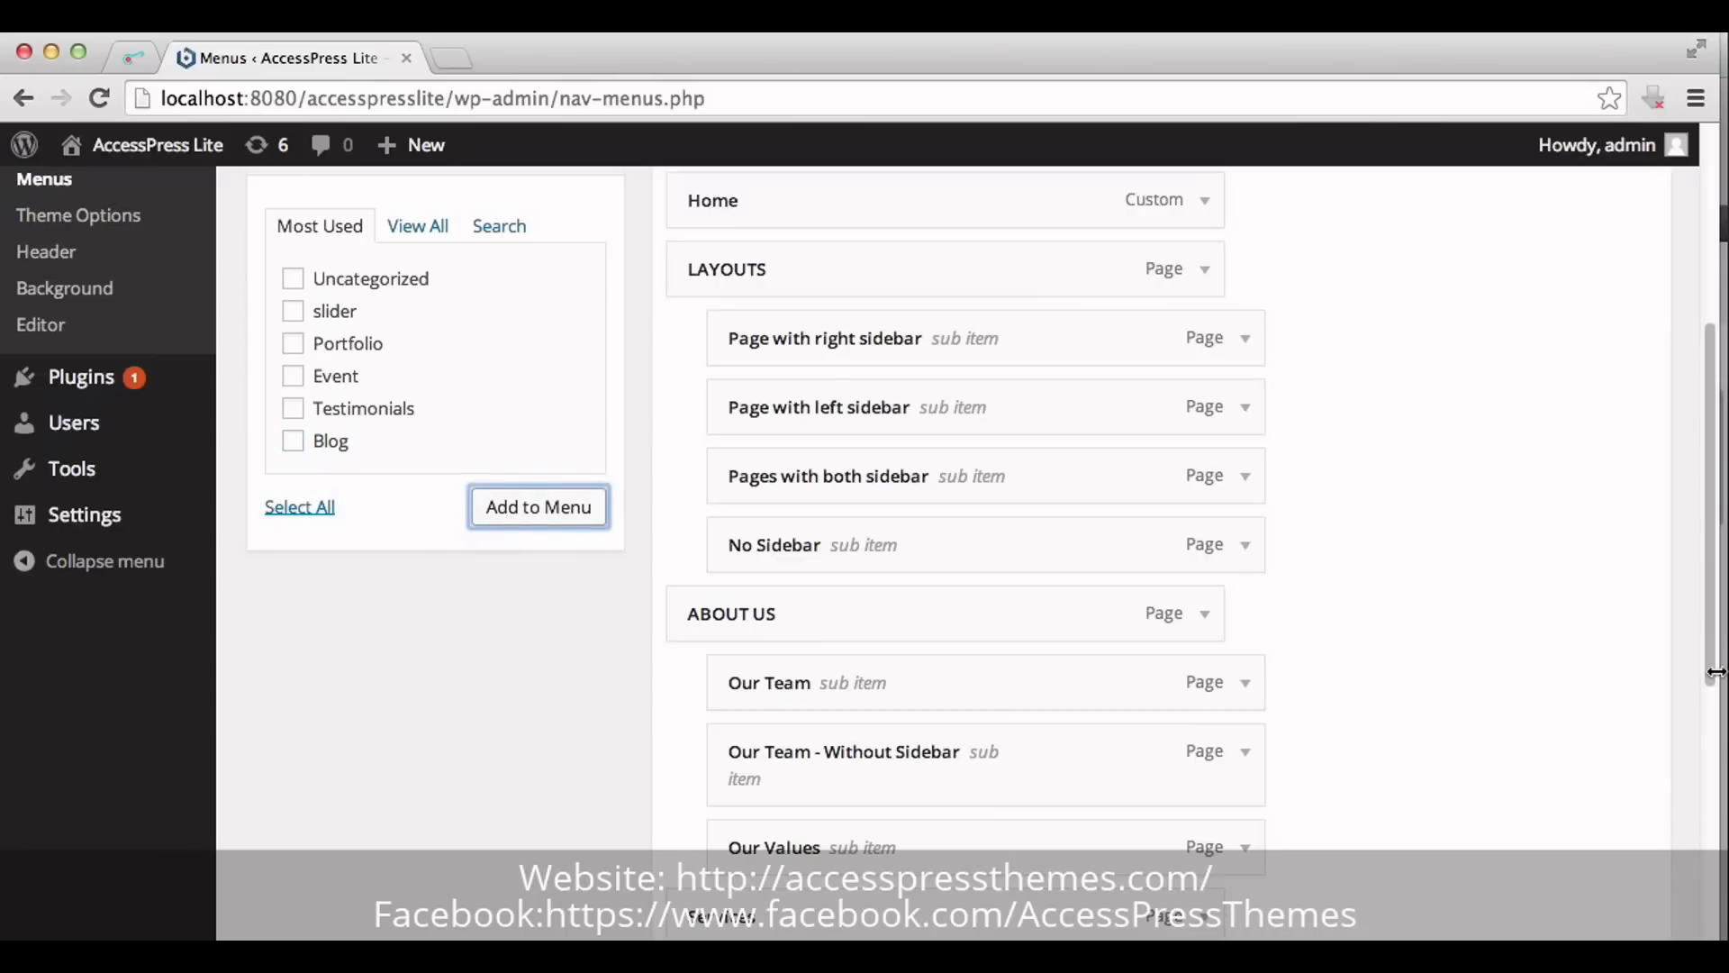
{"action": "left_click_drag", "start_coordinate": [1711, 669], "coordinate": [1718, 932]}
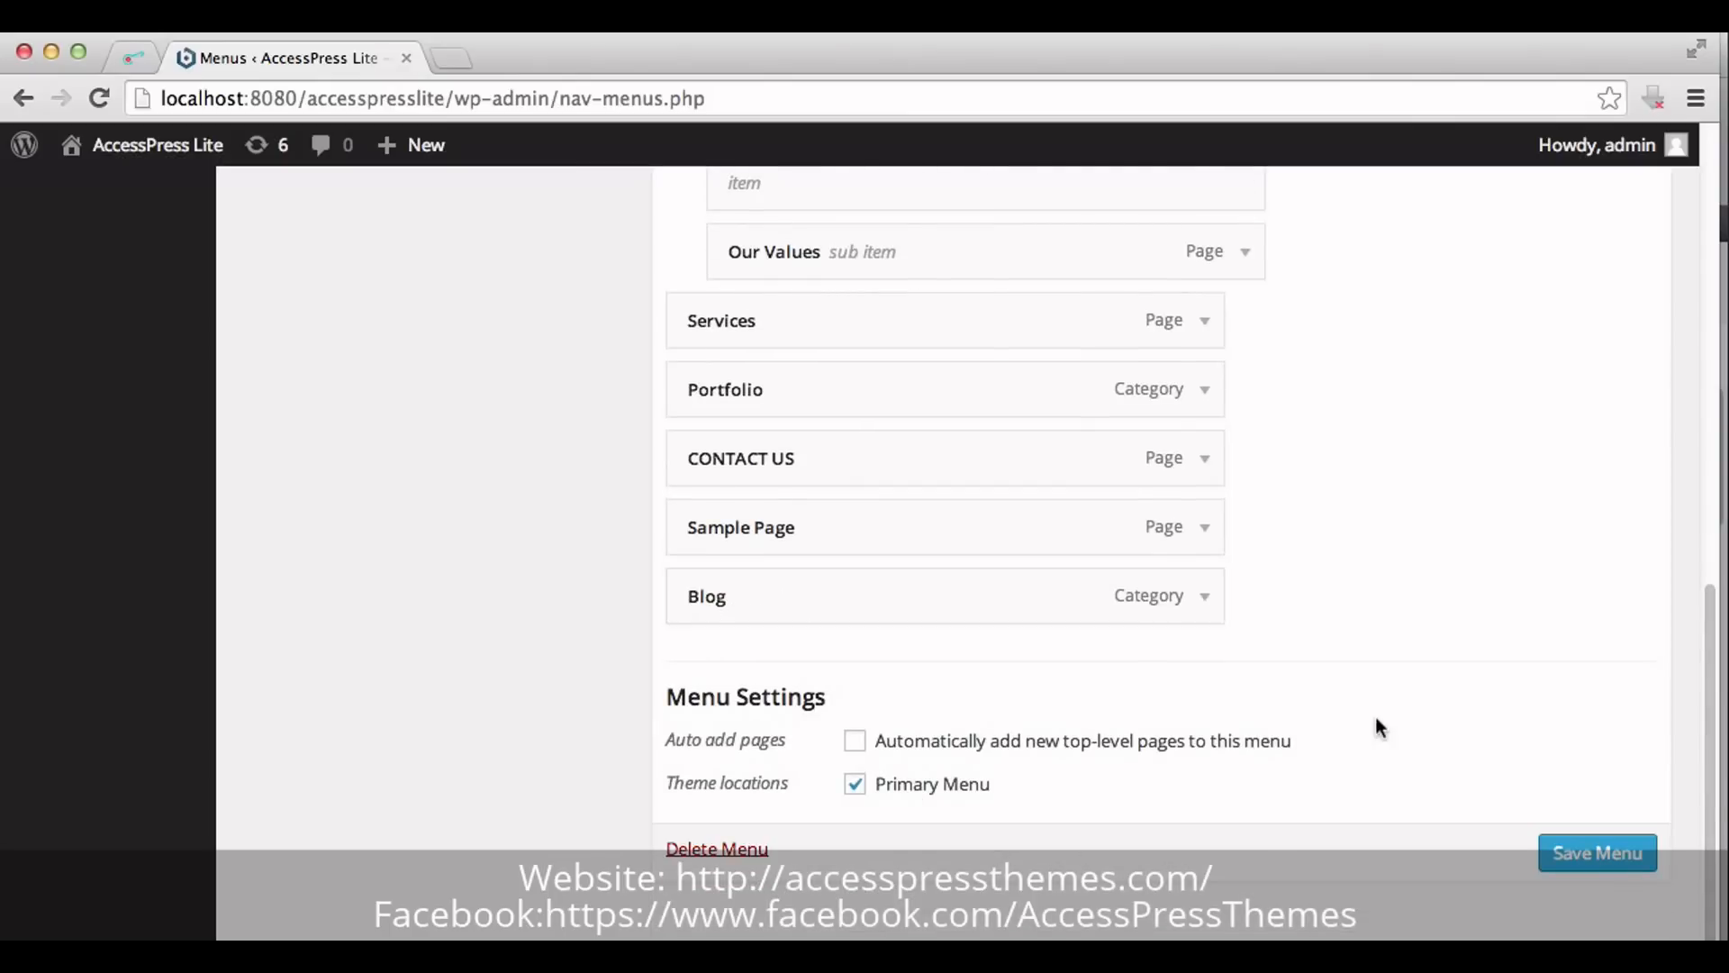
{"action": "left_click", "coordinate": [1599, 853]}
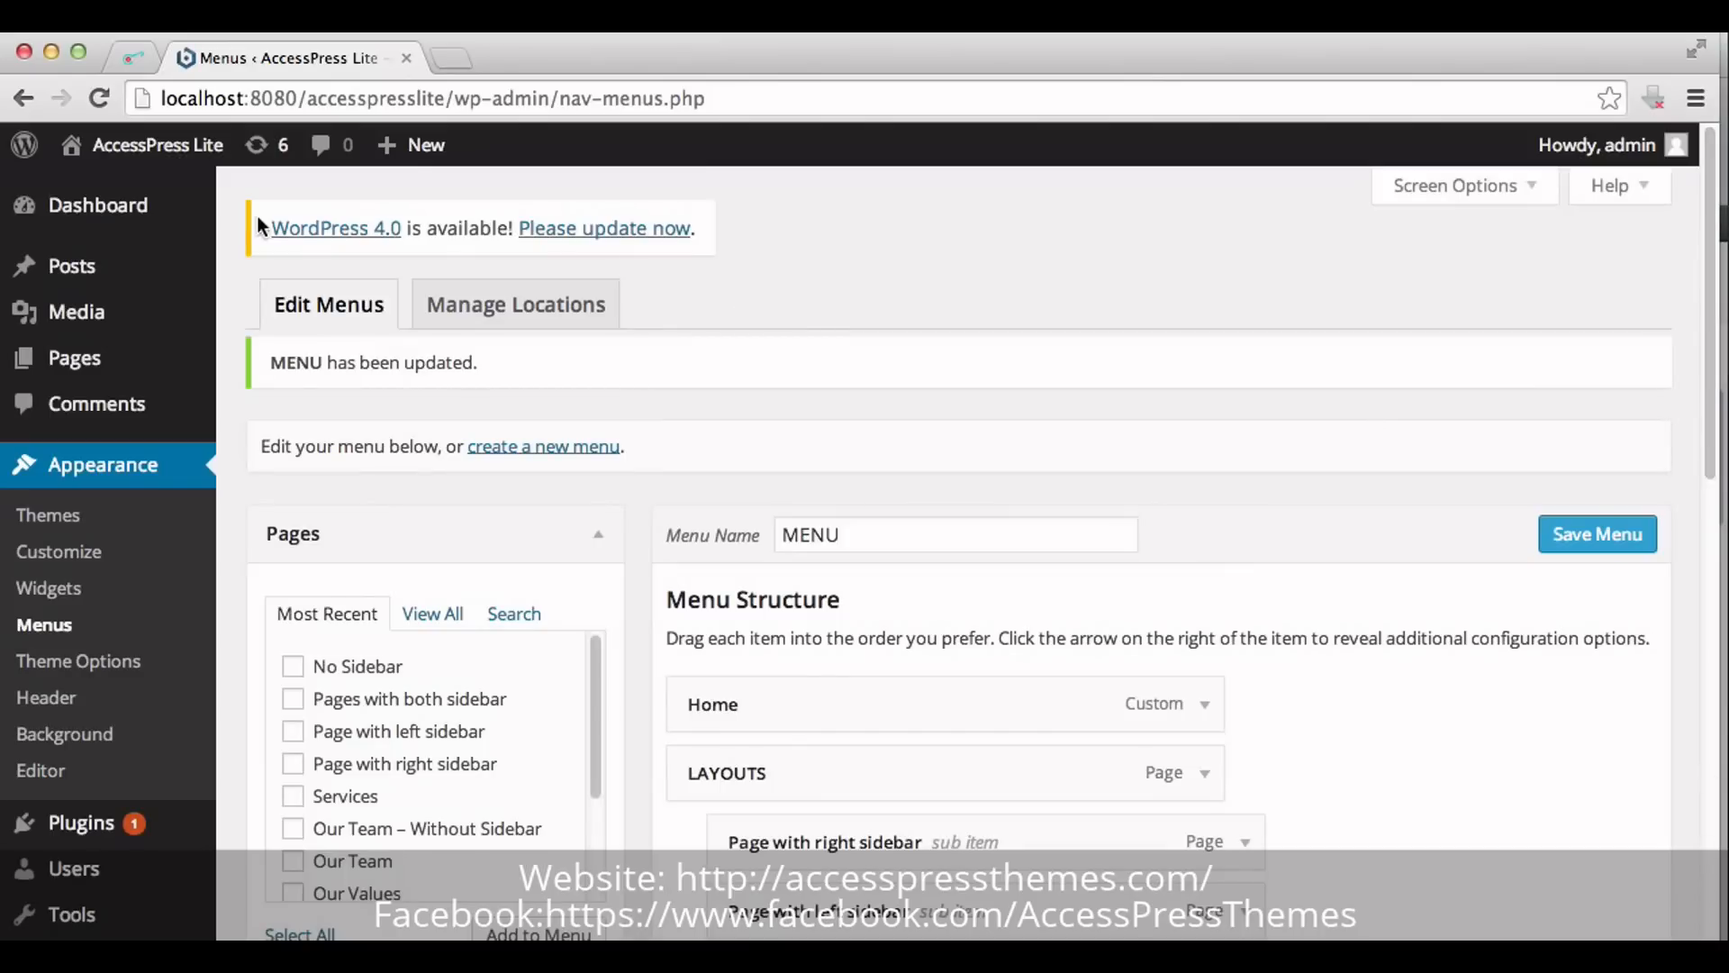
Visit the live site in a new tab and follow More > Blog to the Blog category page.
{"action": "mouse_move", "coordinate": [144, 144]}
{"action": "right_click", "coordinate": [108, 191]}
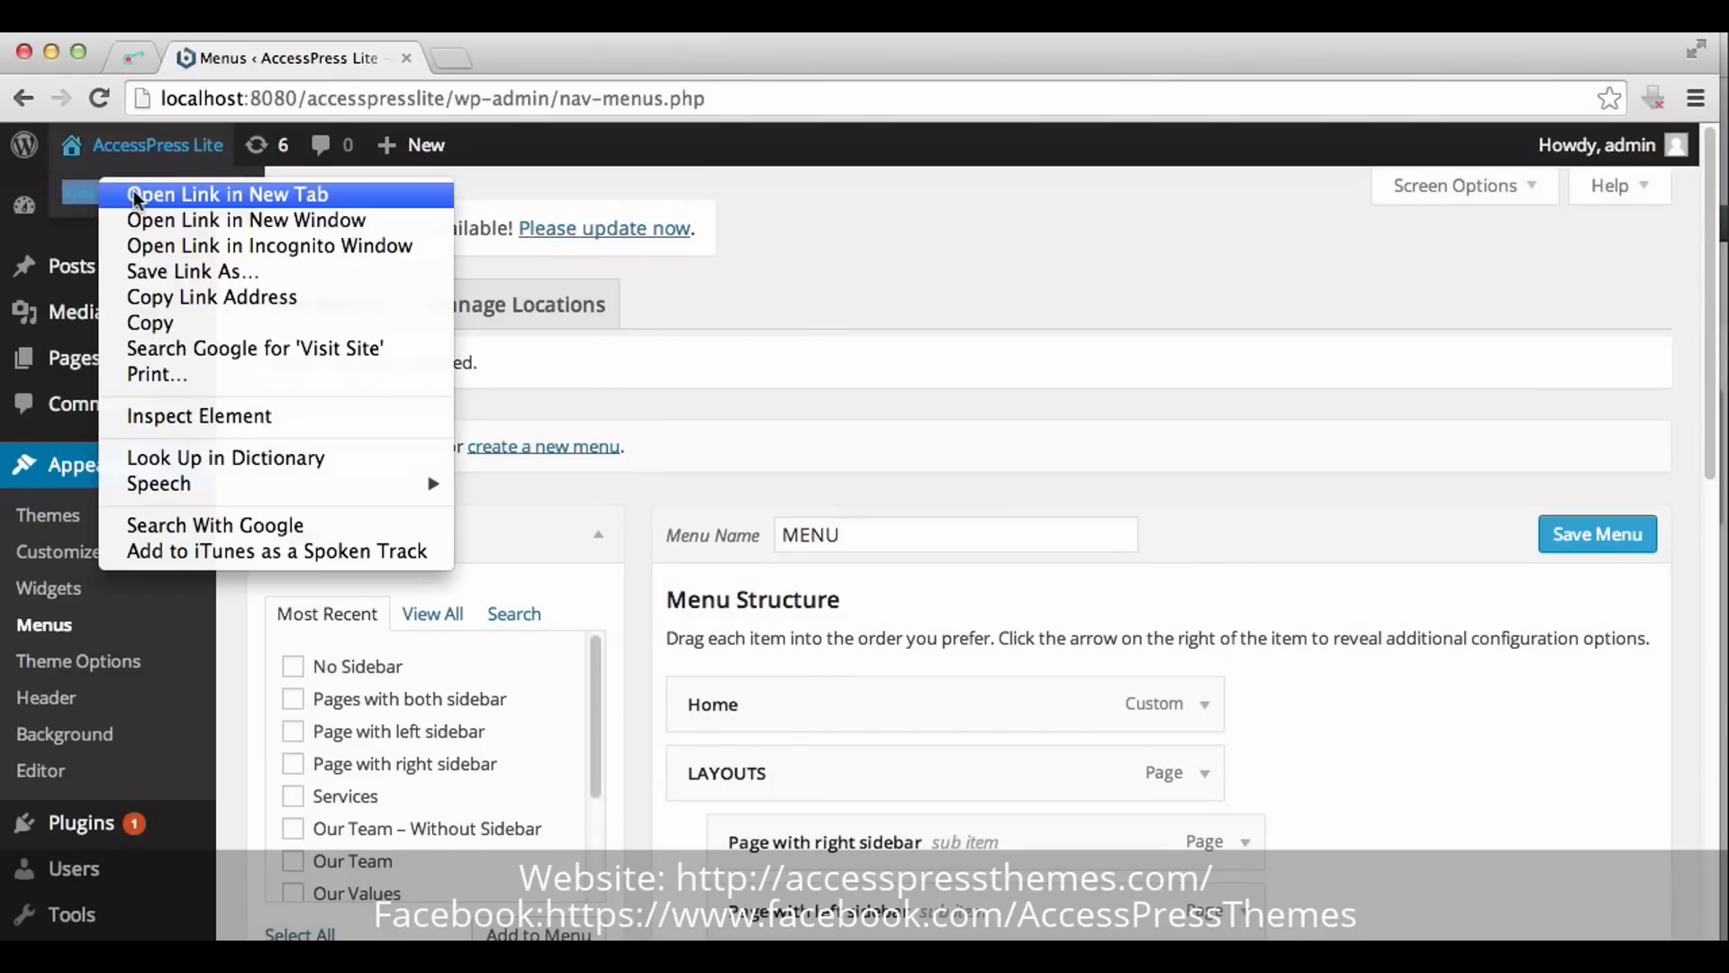
{"action": "left_click", "coordinate": [140, 193]}
{"action": "left_click", "coordinate": [463, 60]}
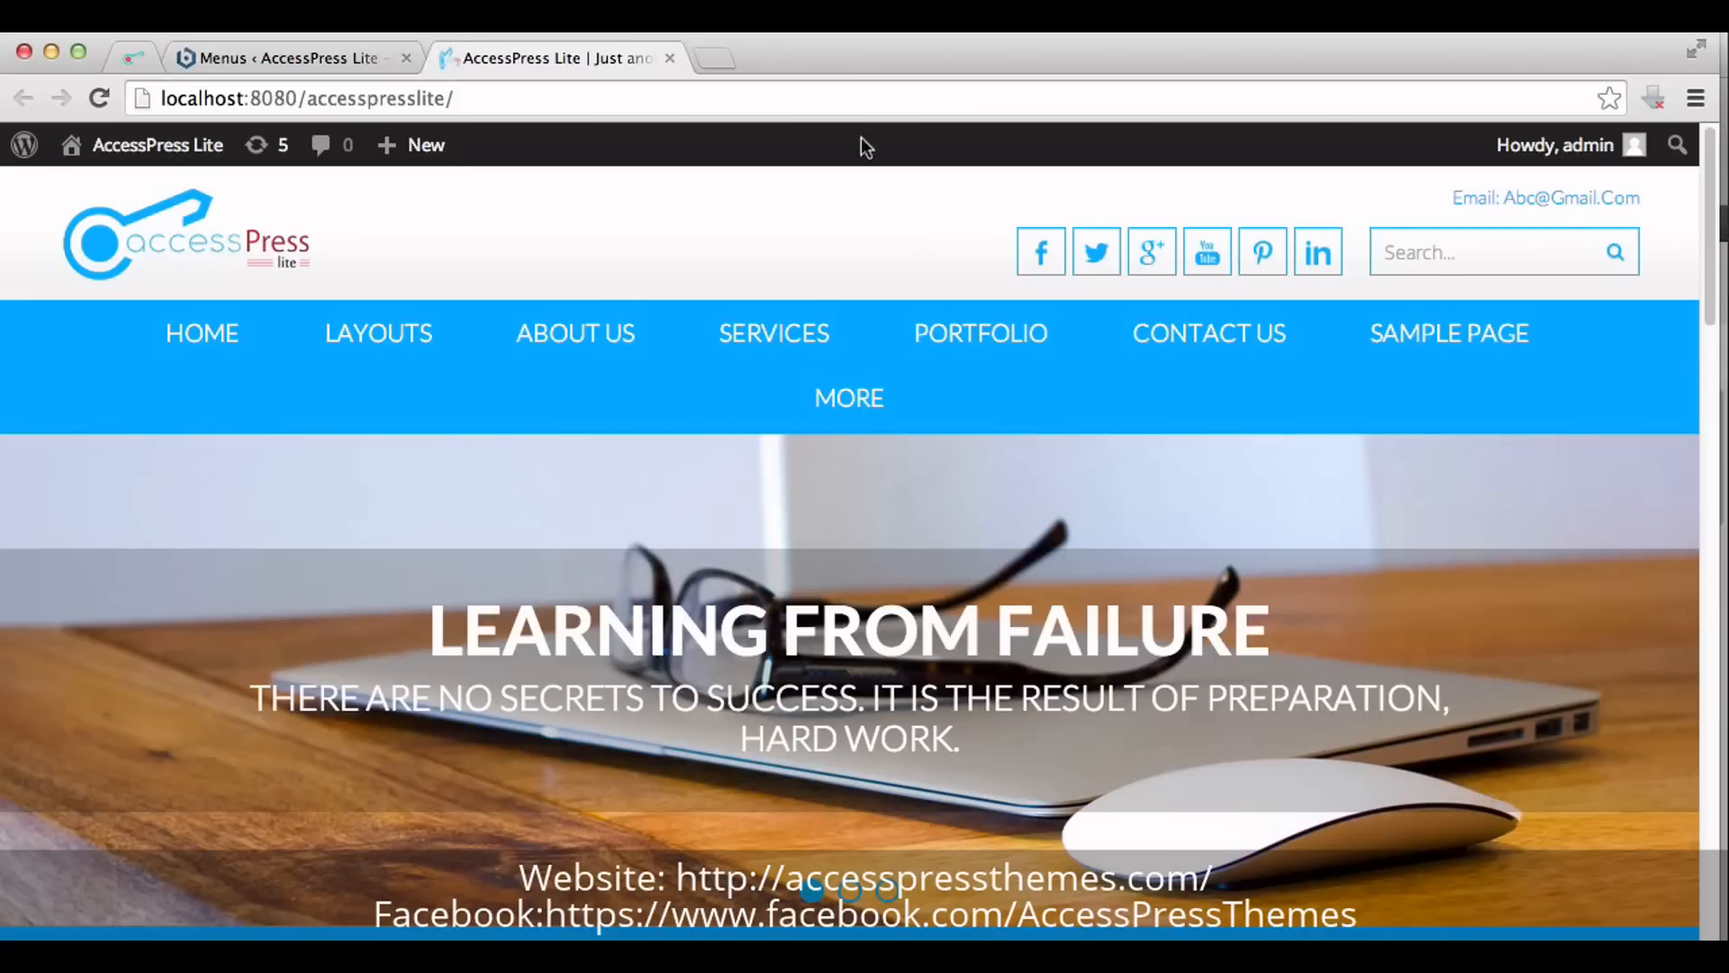
{"action": "mouse_move", "coordinate": [848, 398]}
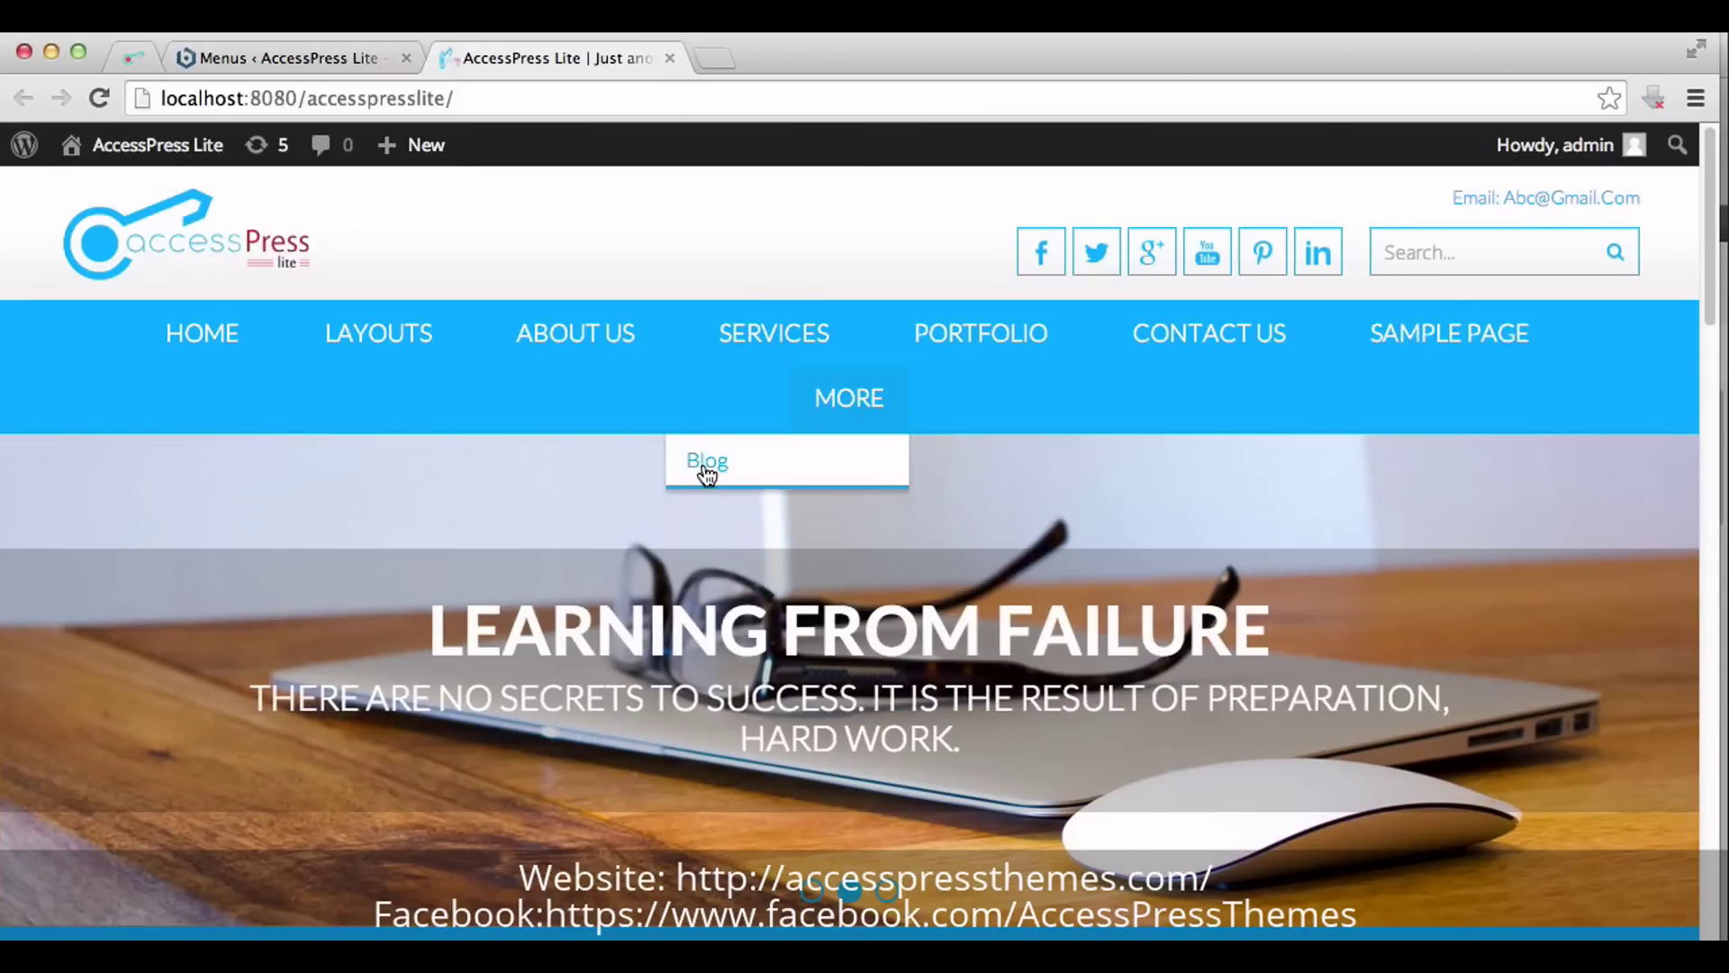
{"action": "left_click", "coordinate": [707, 467]}
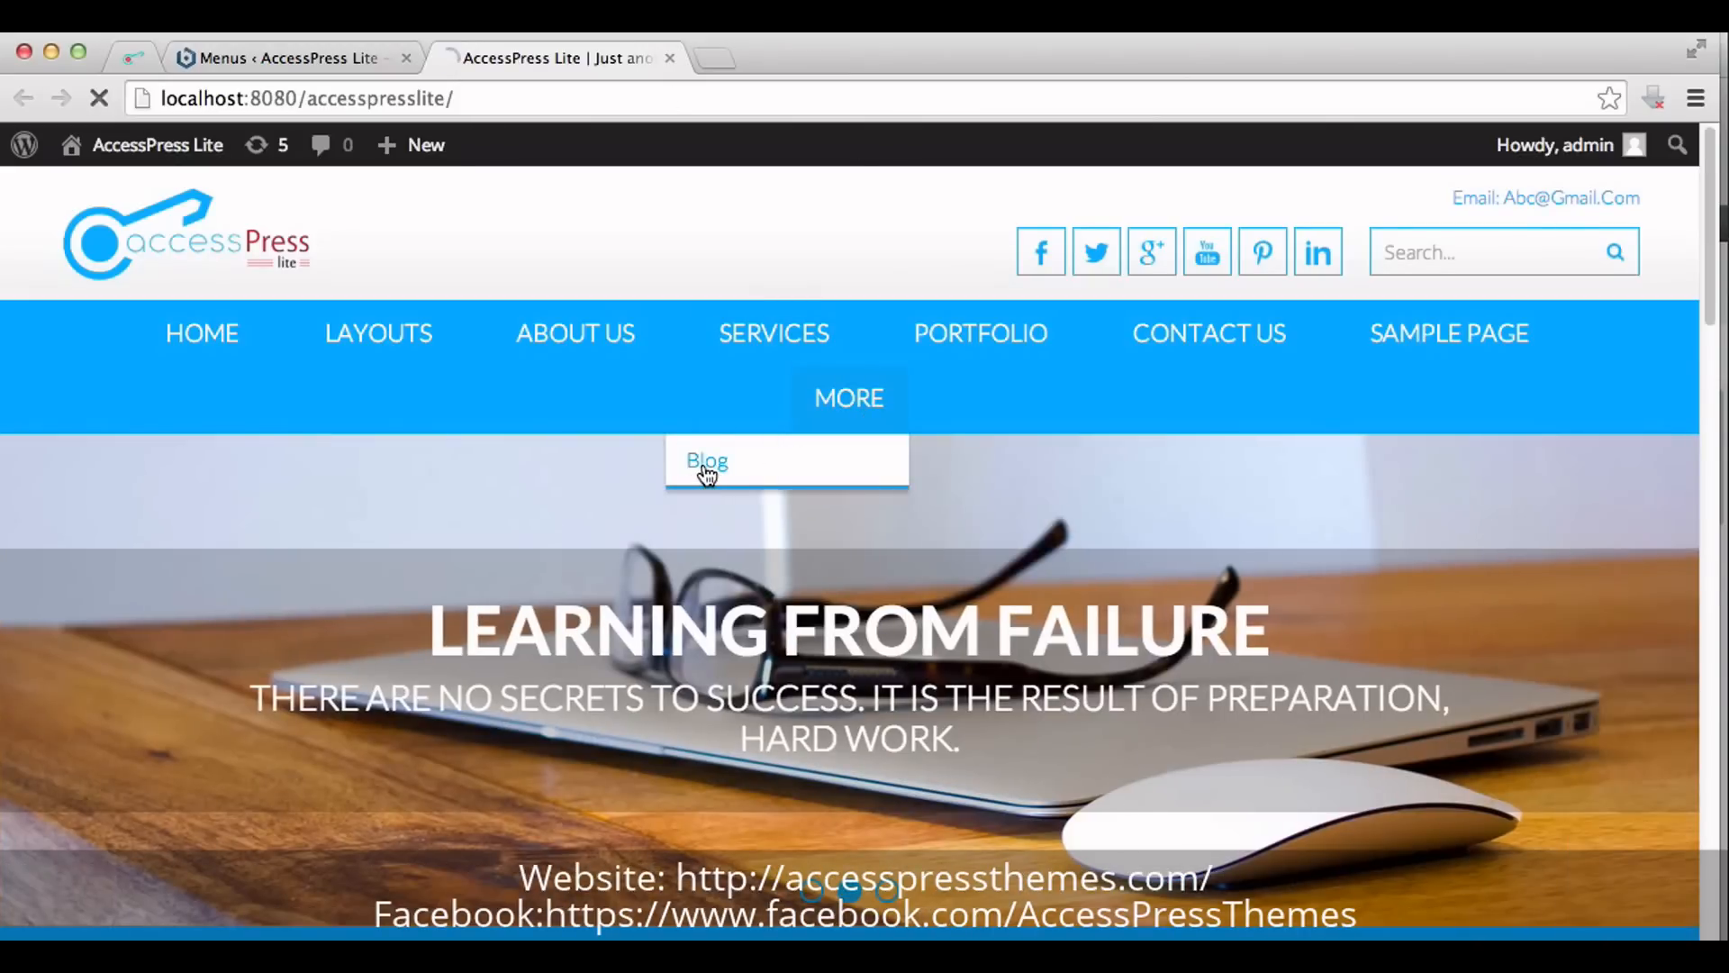